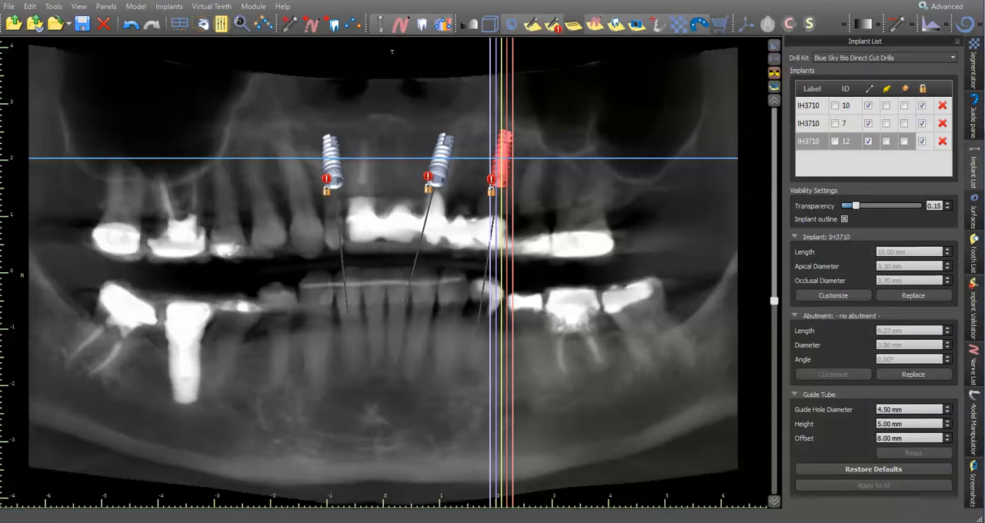
# Examine the Model Scan EXT Teeth surface and the three implants in the 3D view from several angles.
pyautogui.click(775, 50)
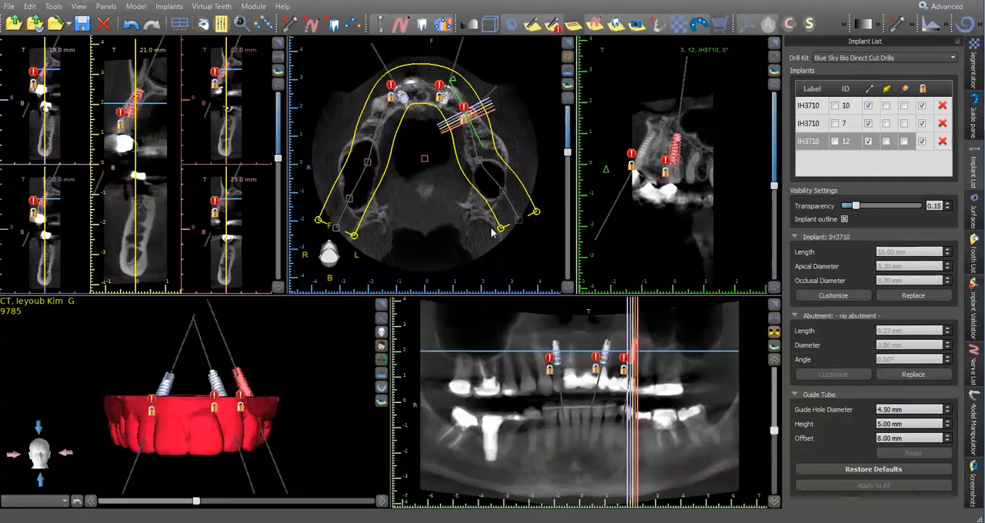
pyautogui.moveTo(175, 450); pyautogui.dragTo(226, 426)
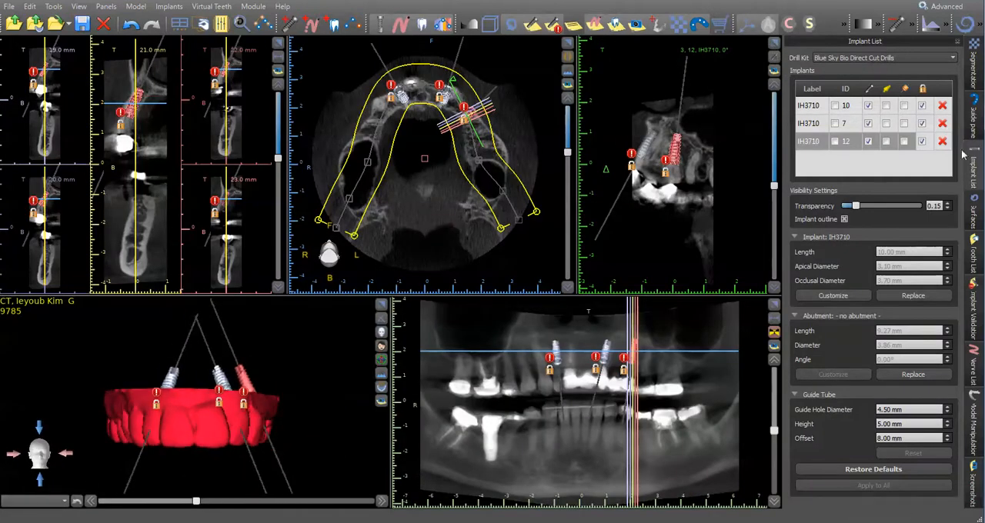
pyautogui.click(973, 217)
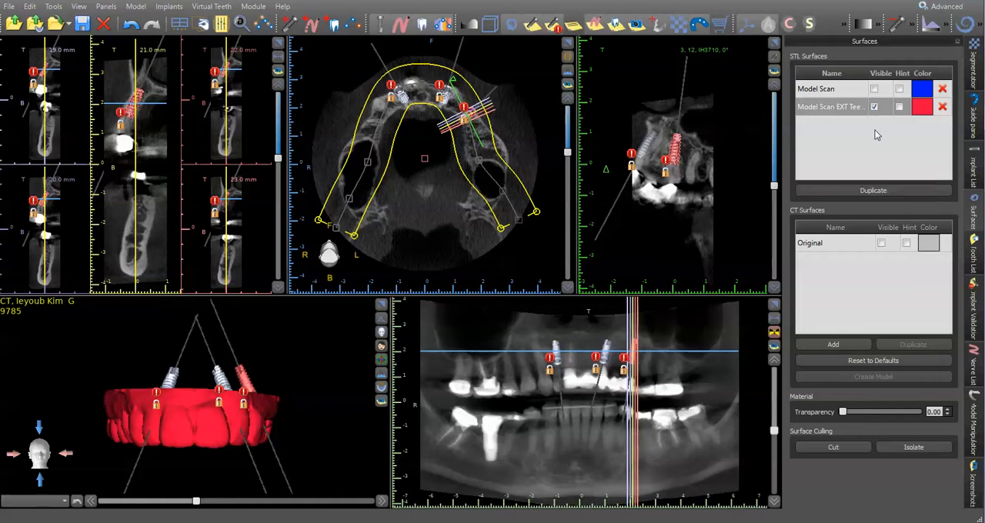
pyautogui.click(834, 109)
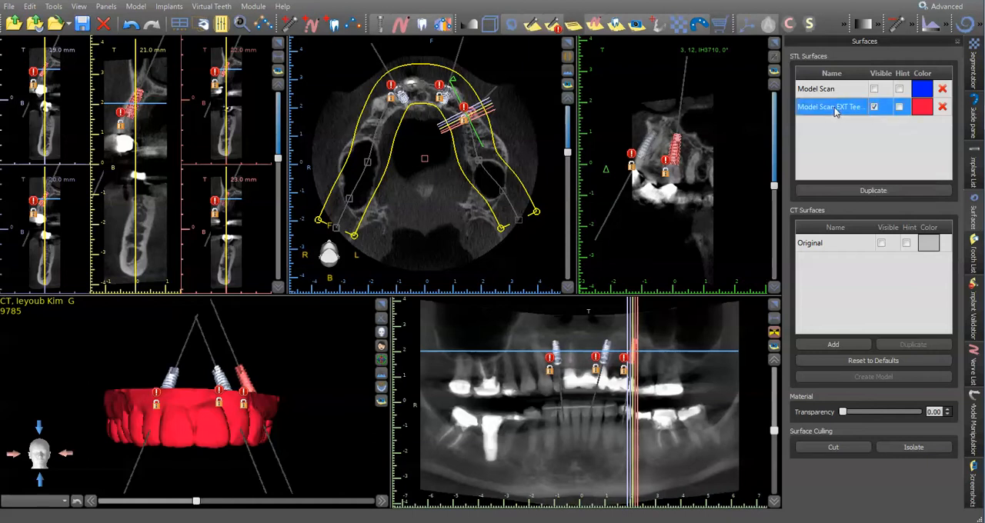
pyautogui.doubleClick(834, 110)
pyautogui.click(852, 124)
pyautogui.moveTo(214, 424); pyautogui.dragTo(278, 439)
pyautogui.moveTo(192, 409); pyautogui.dragTo(193, 432)
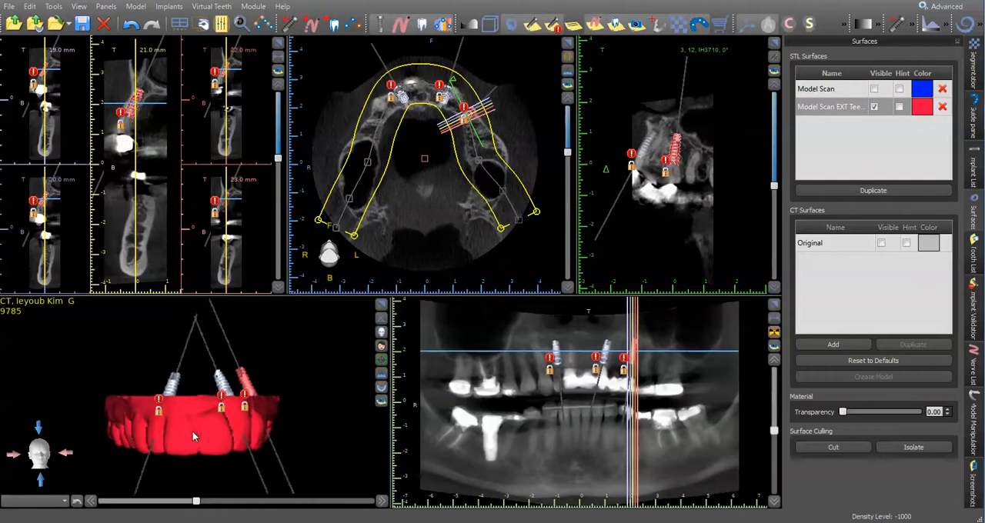
pyautogui.moveTo(330, 390); pyautogui.dragTo(276, 381)
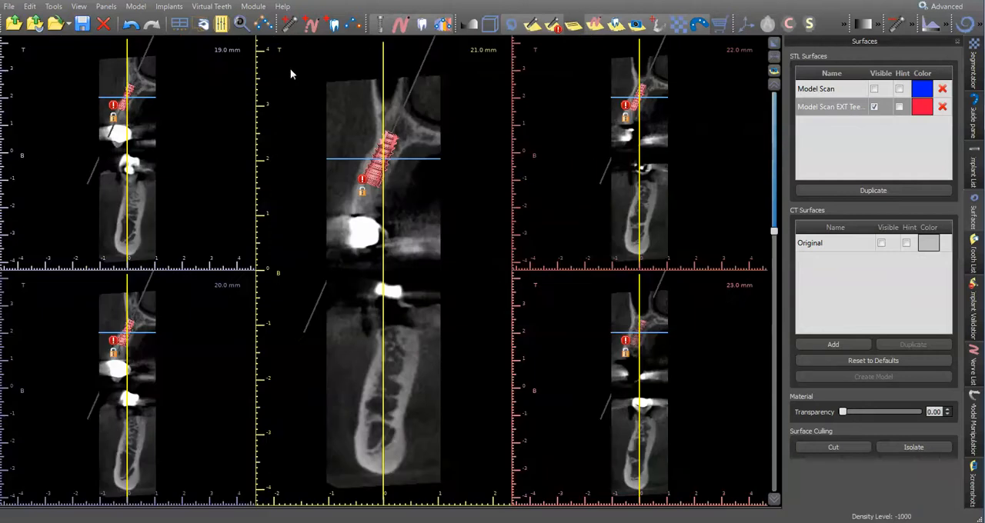
# Inspect the enlarged cross-sections of implants 12, 10 and 7 one after another.
pyautogui.click(278, 43)
pyautogui.click(773, 43)
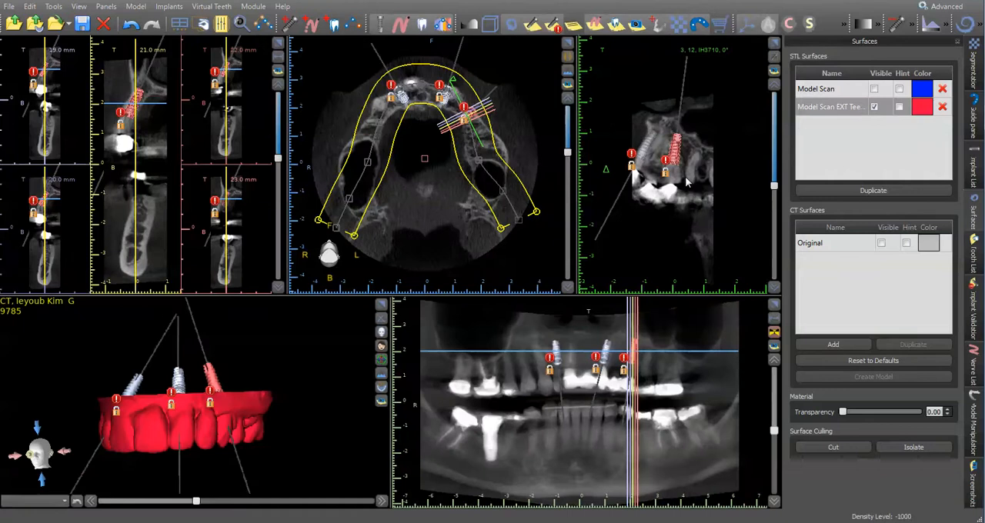
pyautogui.click(606, 351)
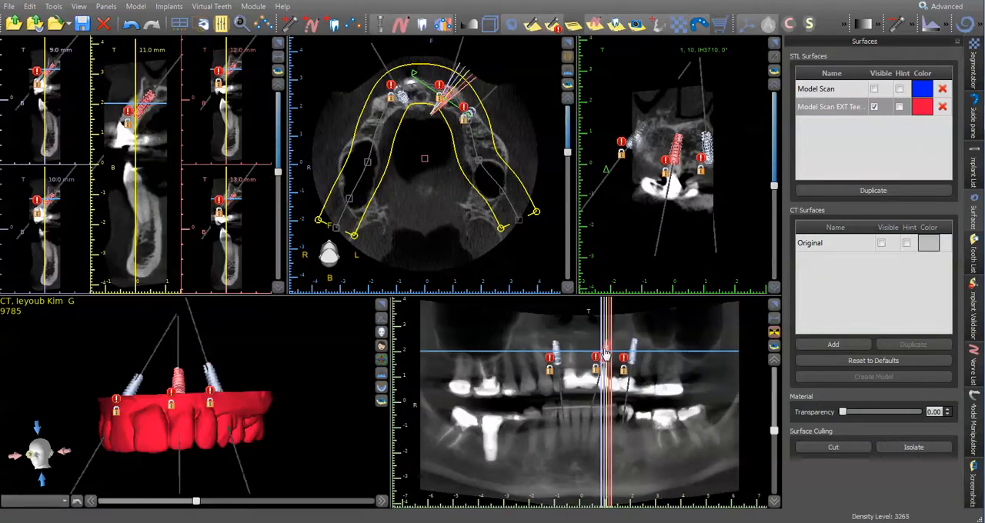
pyautogui.click(279, 44)
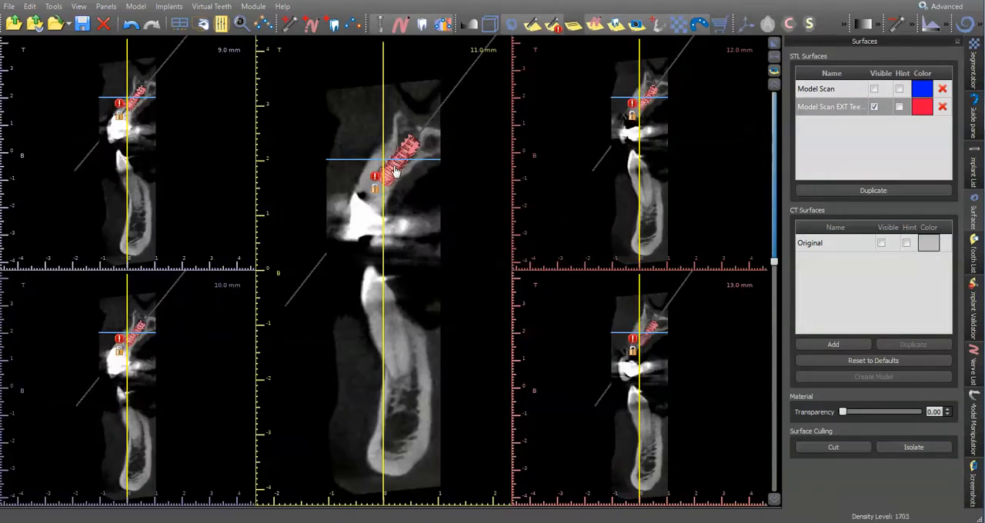
pyautogui.click(773, 44)
pyautogui.click(555, 357)
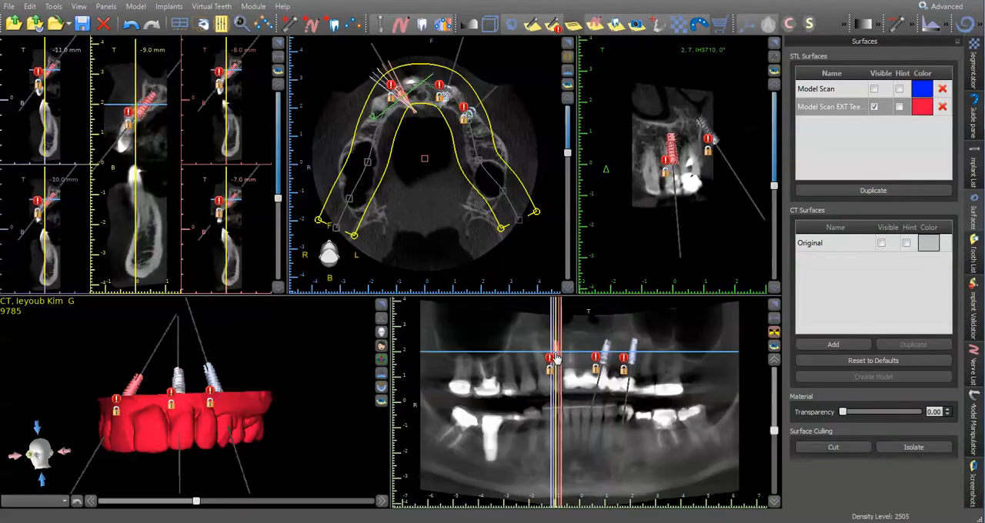
pyautogui.click(278, 42)
pyautogui.scroll(3, 428, 258)
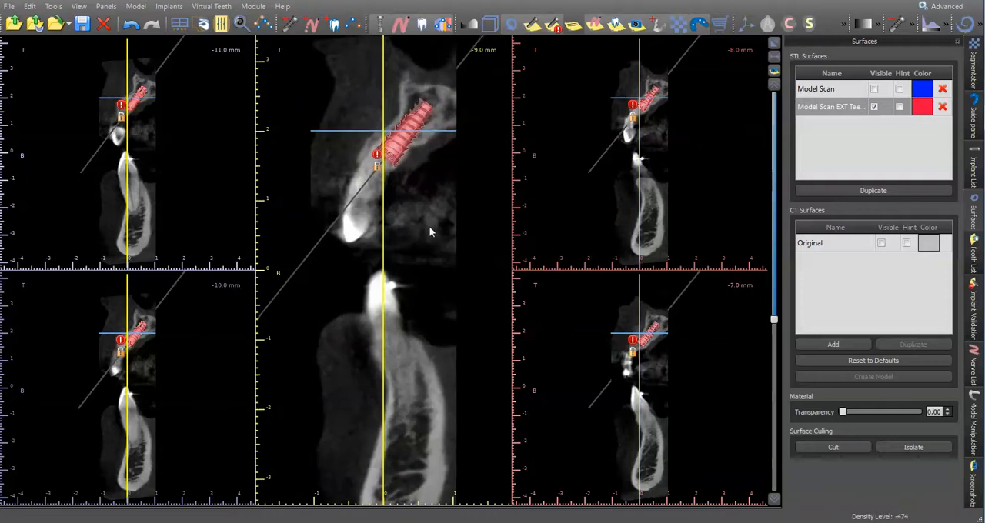
pyautogui.click(774, 43)
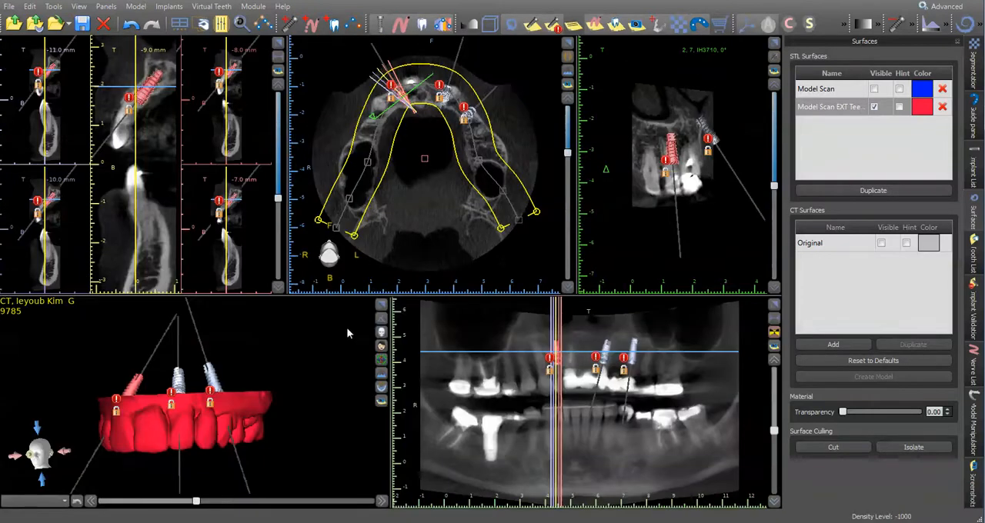
# Show the Original CT surface, examine it with the implants in an enlarged 3D view, and hide it again.
pyautogui.moveTo(284, 429); pyautogui.dragTo(229, 422)
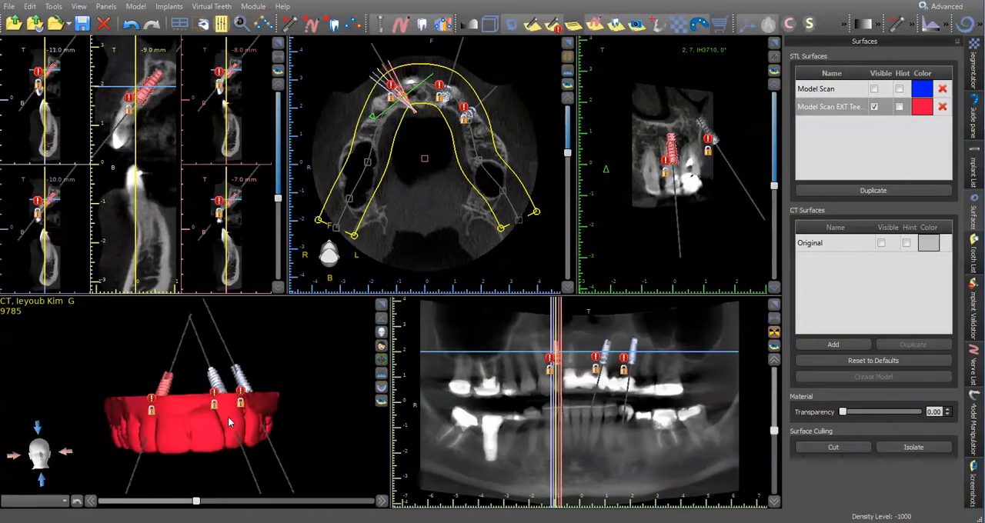
pyautogui.click(881, 243)
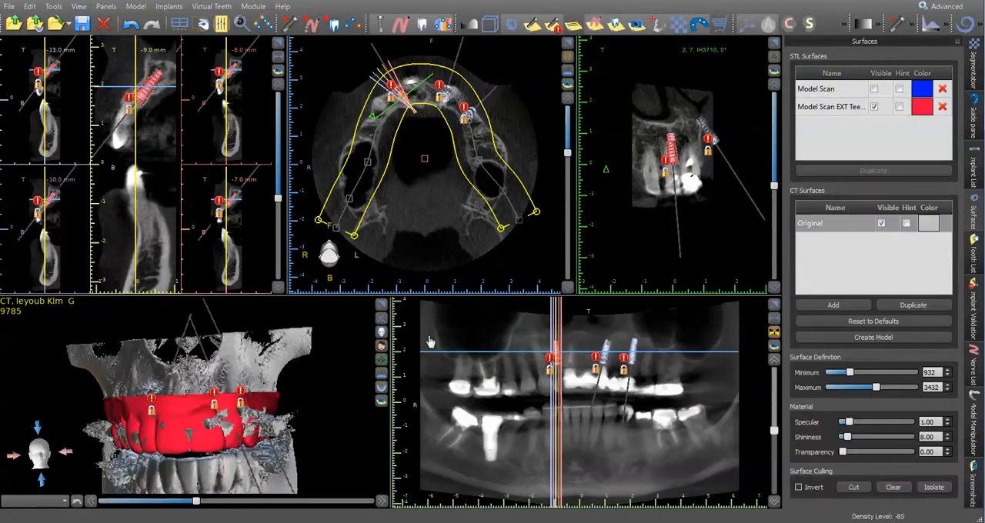
pyautogui.click(381, 304)
pyautogui.moveTo(542, 247); pyautogui.dragTo(524, 115)
pyautogui.click(881, 223)
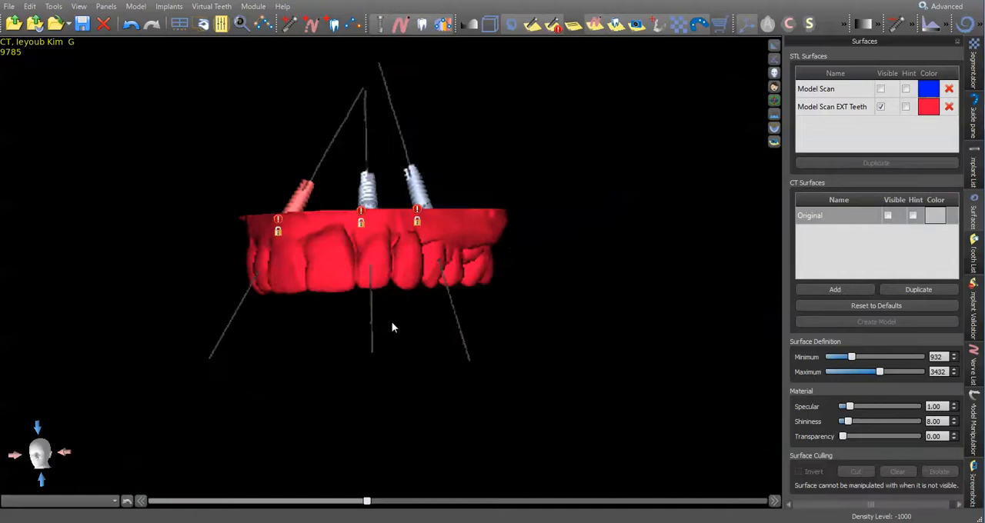
pyautogui.moveTo(298, 302); pyautogui.dragTo(319, 275)
# Display the guide tubes of all implants to check them against the teeth in 3D, and hide them again.
pyautogui.click(974, 166)
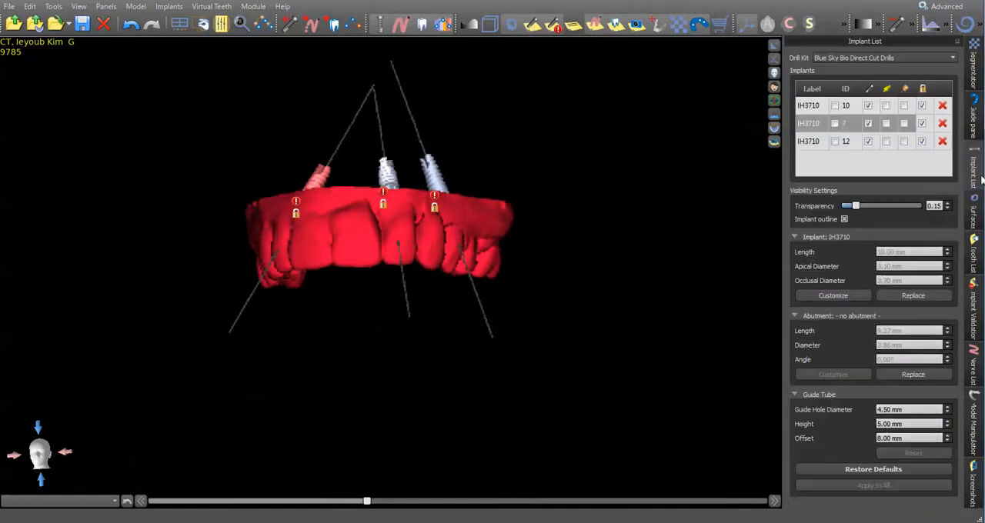
pyautogui.click(905, 88)
pyautogui.moveTo(524, 286); pyautogui.dragTo(464, 165)
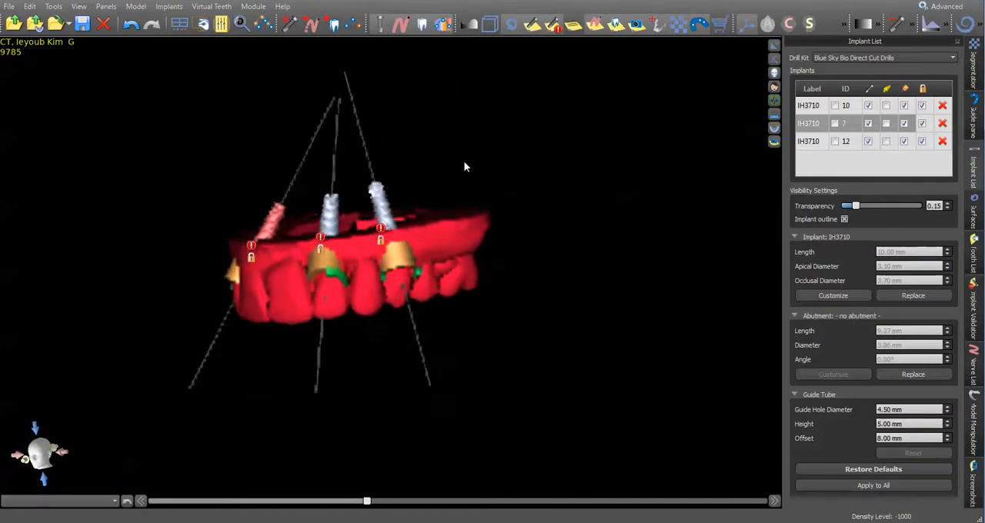
pyautogui.click(905, 91)
pyautogui.click(774, 47)
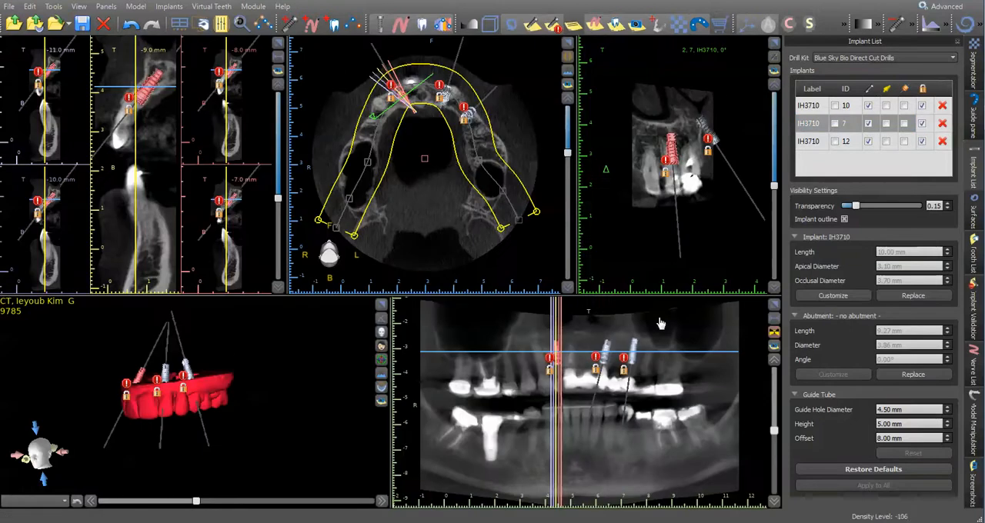
# Check the guide tube position in the enlarged cross-section of implant 7, and turn the tubes off again.
pyautogui.click(278, 42)
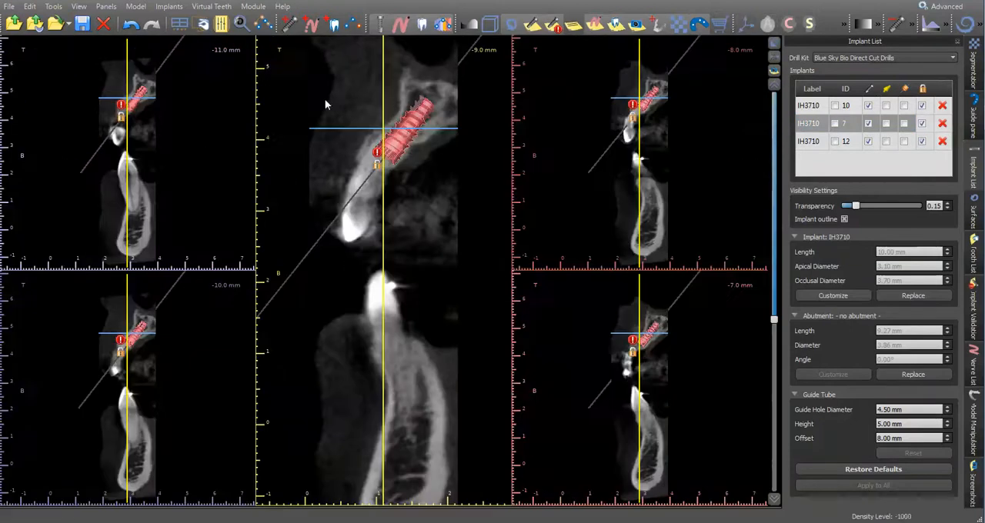
pyautogui.click(907, 90)
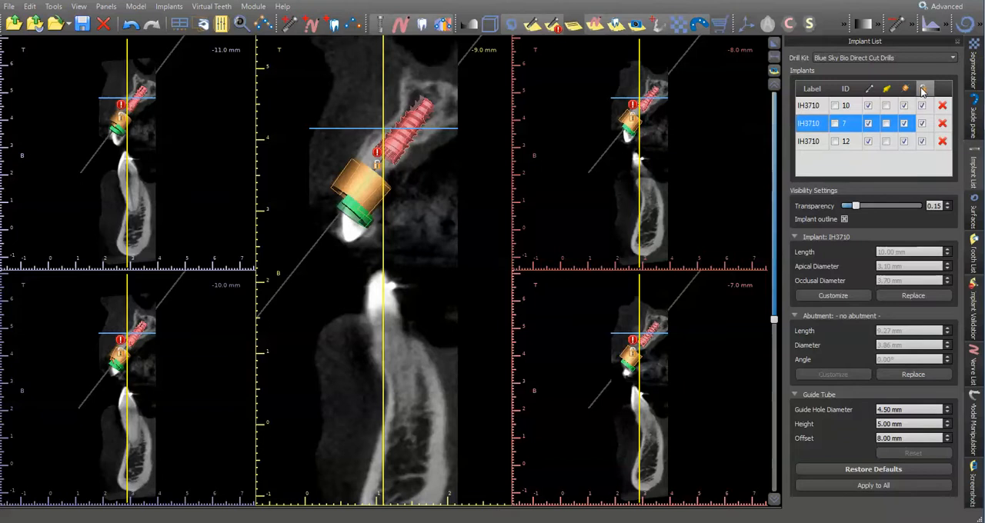
pyautogui.click(905, 89)
# Unlock all implants and tilt implant 7 to a slightly more upright axis in its cross-section.
pyautogui.moveTo(441, 121); pyautogui.dragTo(439, 120)
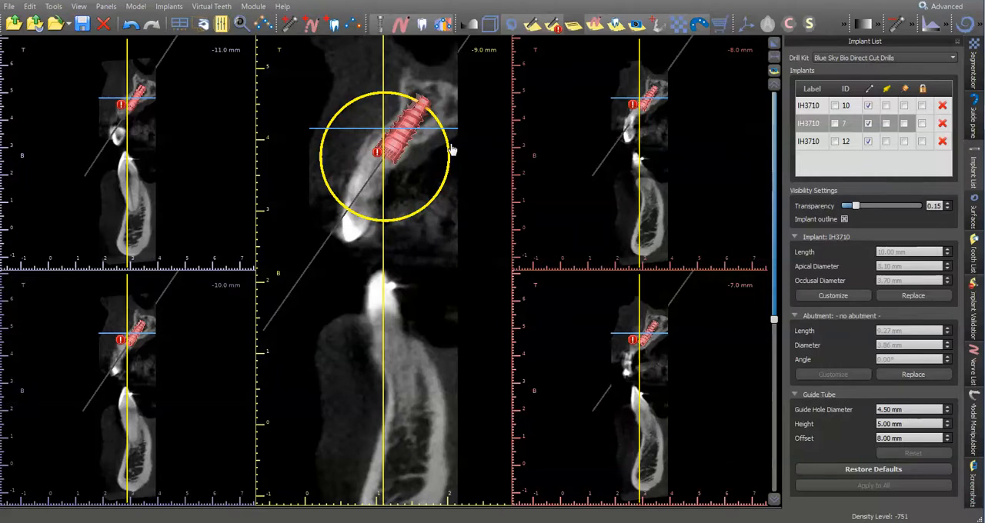
pyautogui.moveTo(449, 151); pyautogui.dragTo(452, 148)
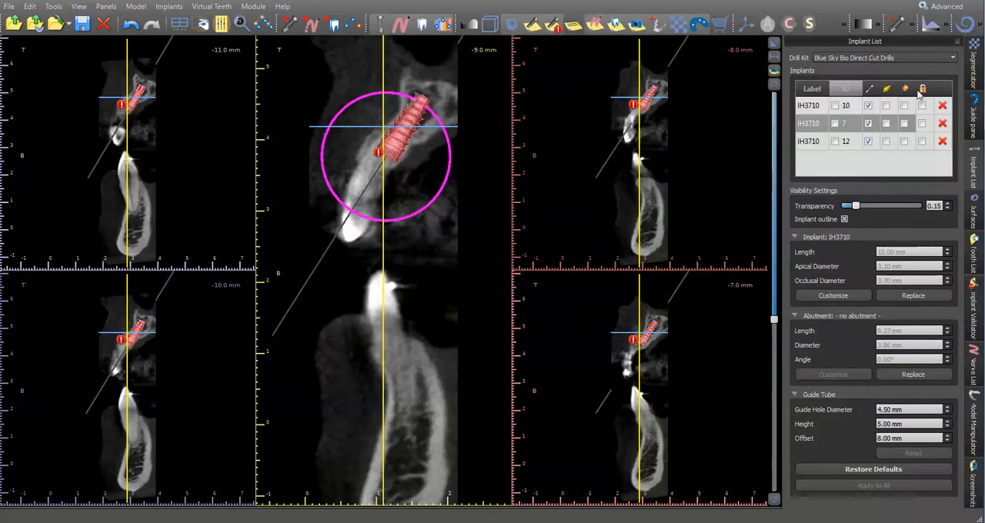
pyautogui.click(774, 44)
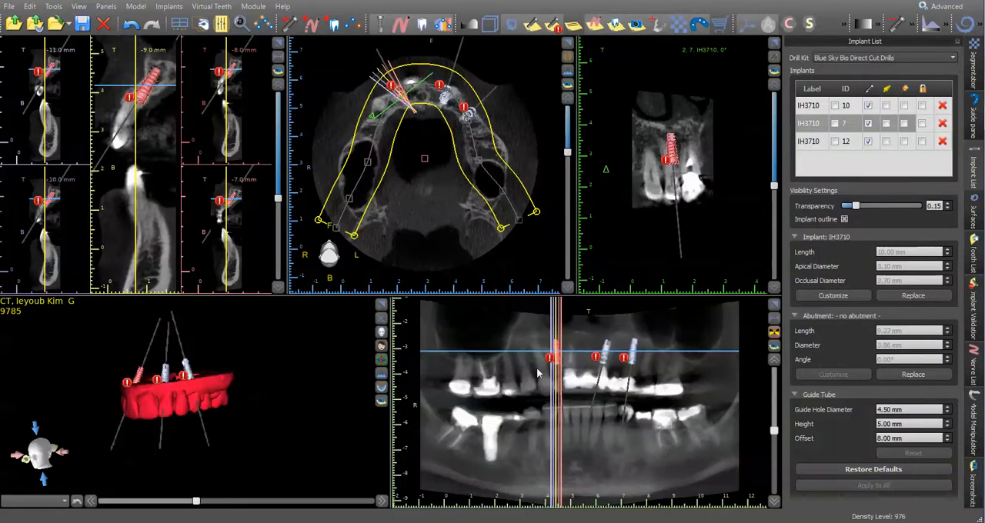
# Tilt implant 10 to a more upright axis in its enlarged cross-section.
pyautogui.click(605, 356)
pyautogui.click(277, 44)
pyautogui.moveTo(435, 124)
pyautogui.mouseDown()
pyautogui.moveTo(426, 125)
pyautogui.moveTo(444, 139)
pyautogui.mouseUp()
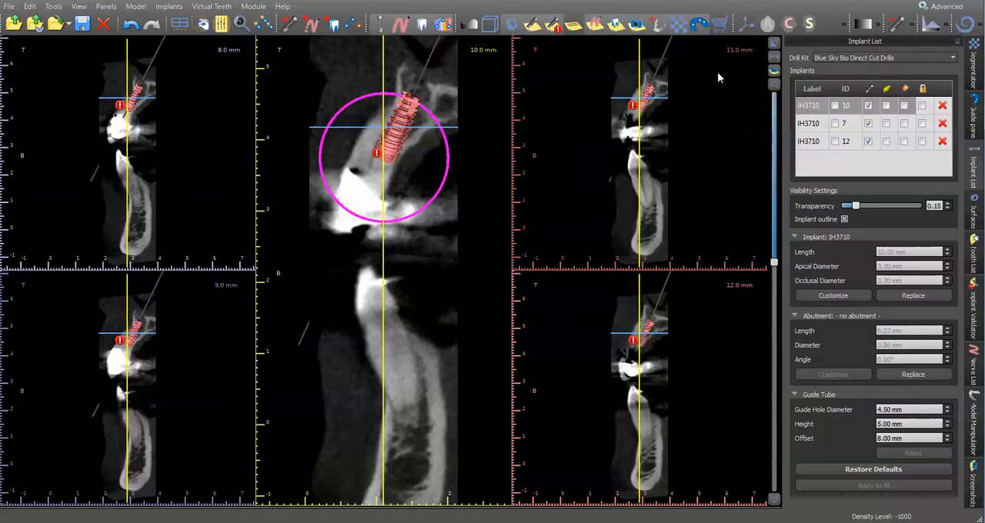
pyautogui.click(774, 44)
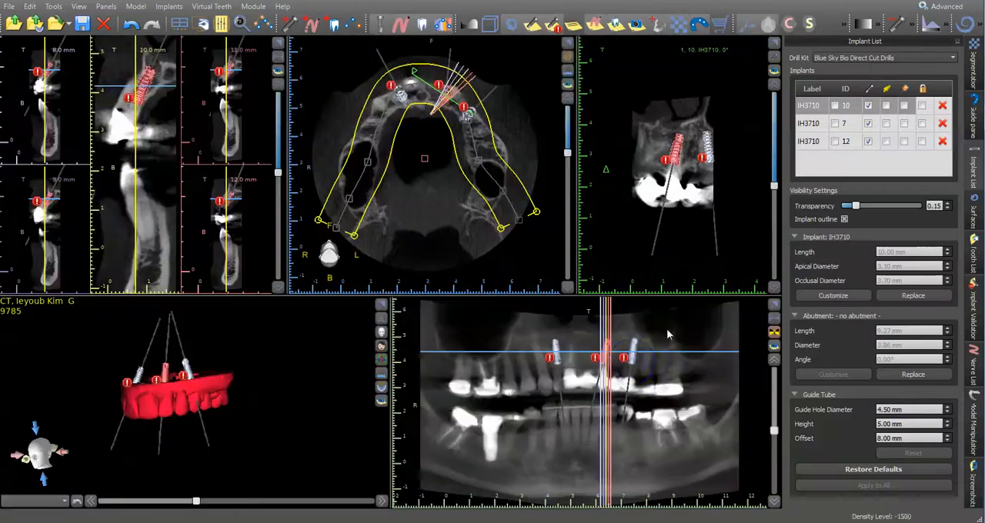
# Adjust the placement of implant 12 in its enlarged cross-section.
pyautogui.click(632, 350)
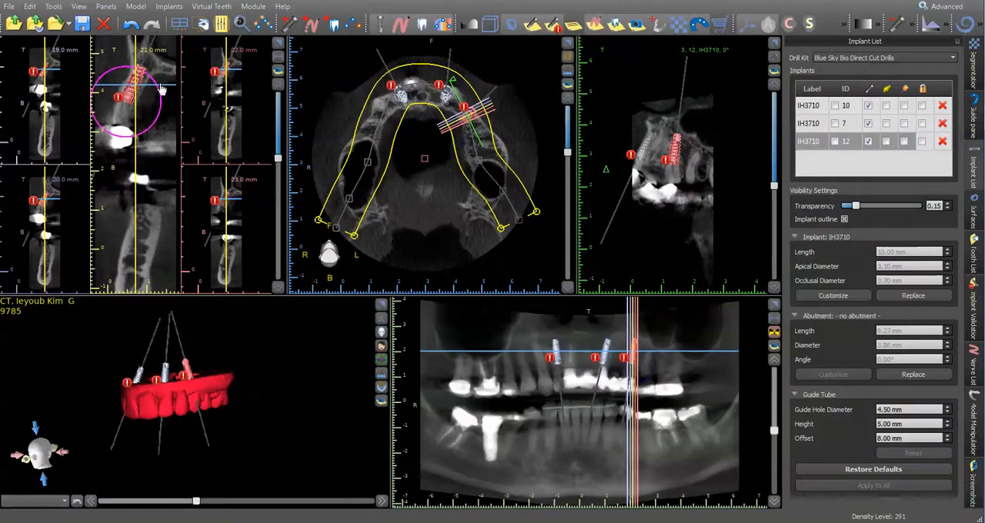
pyautogui.click(278, 44)
pyautogui.moveTo(421, 130); pyautogui.dragTo(385, 136)
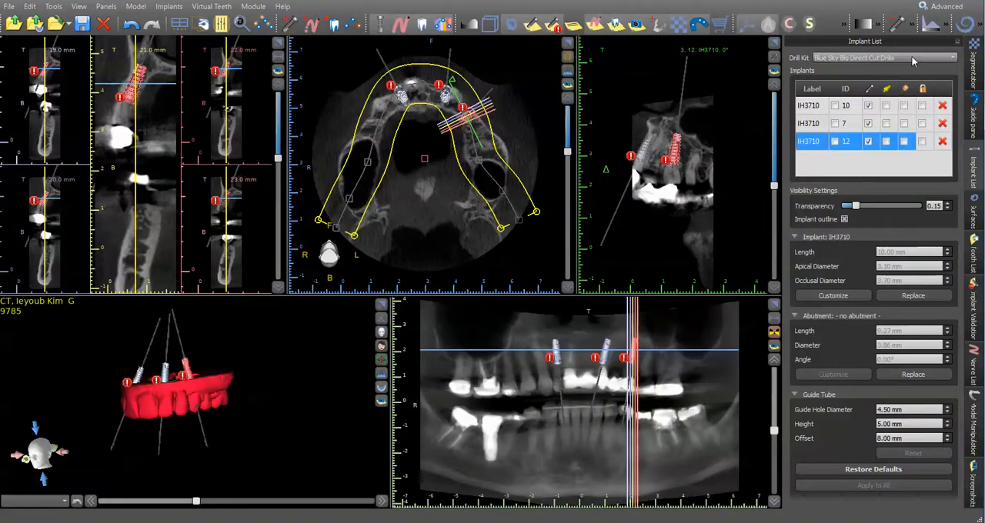
# Set the drill kit to Custom Kit and check the guide tube settings of implants 7 and 10.
pyautogui.click(912, 59)
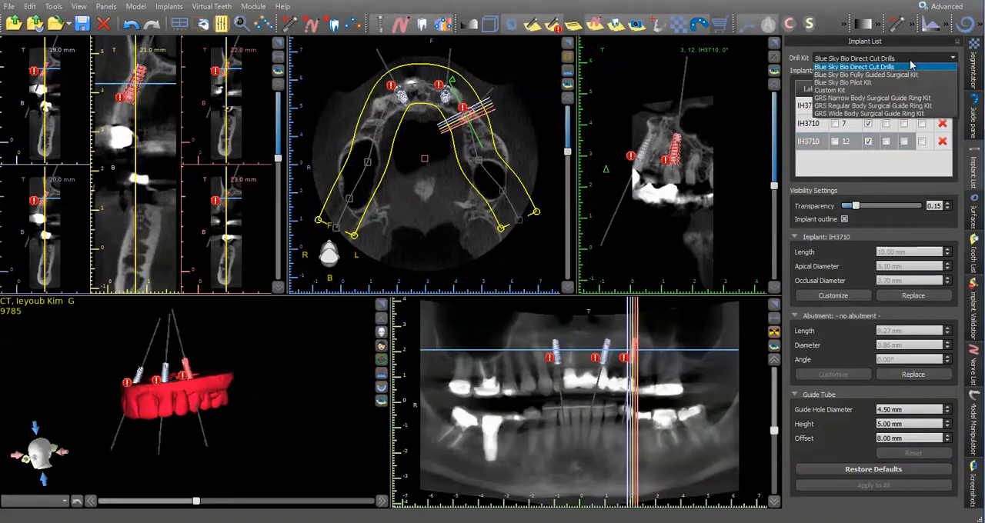
pyautogui.click(903, 91)
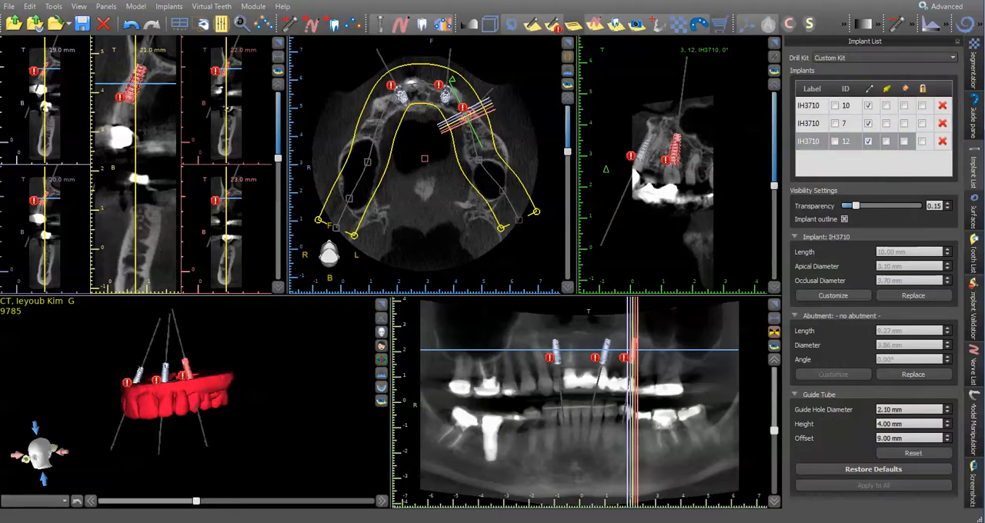
pyautogui.click(855, 125)
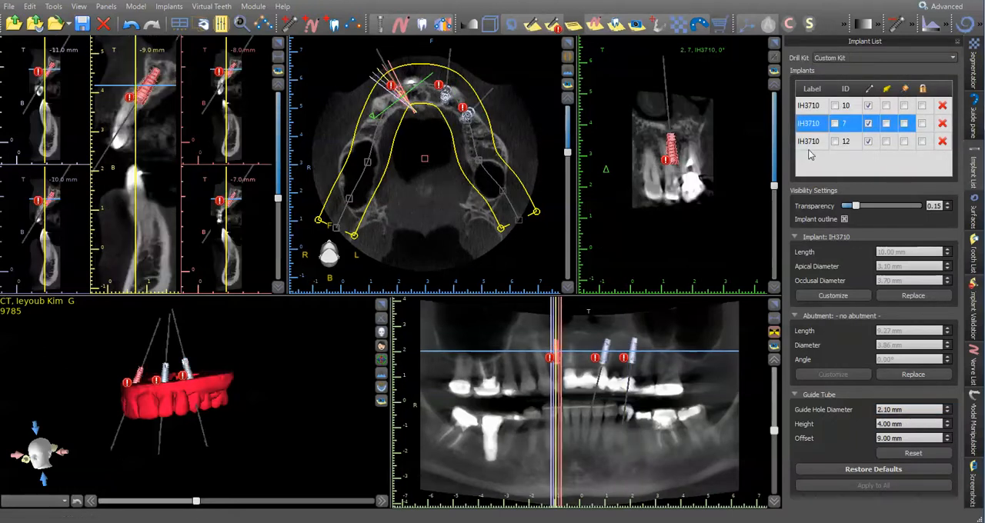
pyautogui.click(854, 108)
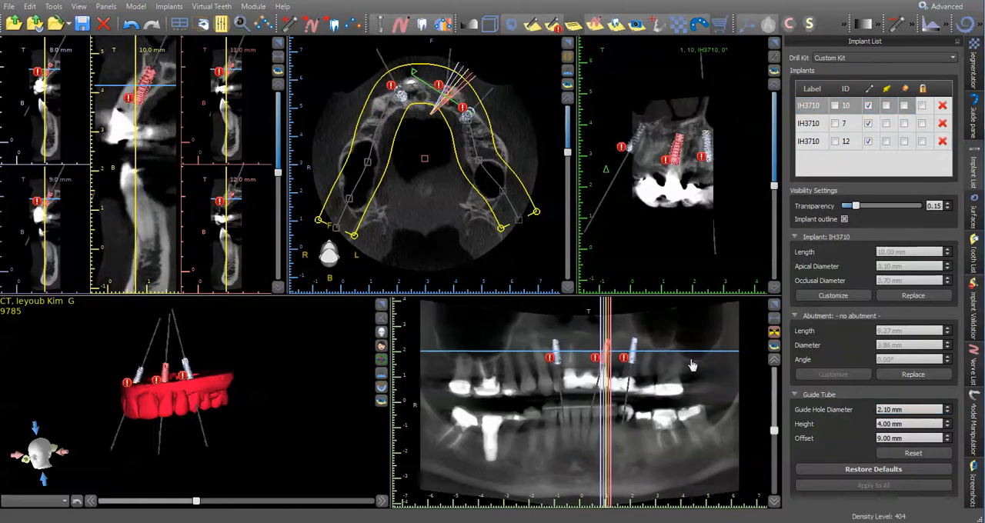
# Display the guide tubes of all implants and examine them against the teeth in an enlarged 3D view.
pyautogui.click(904, 88)
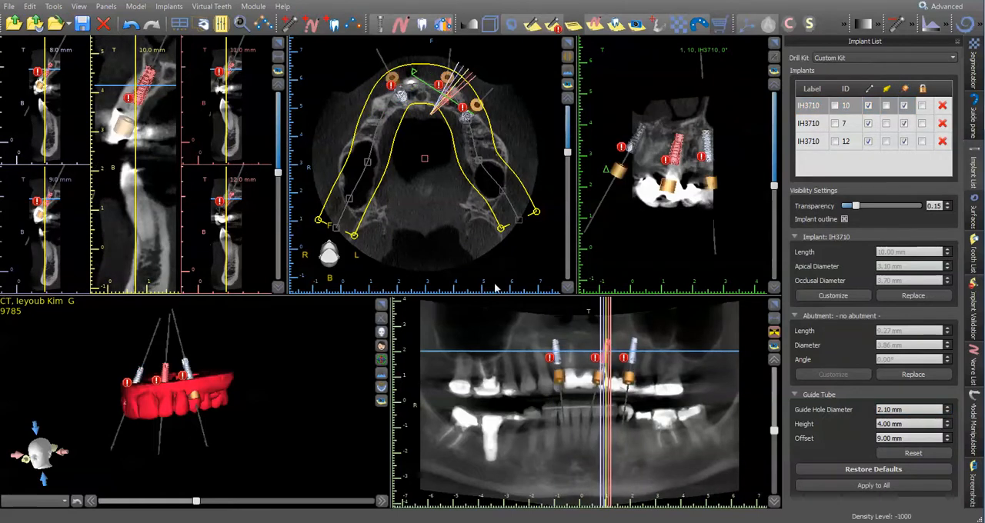
pyautogui.click(384, 305)
pyautogui.moveTo(313, 340); pyautogui.dragTo(480, 217)
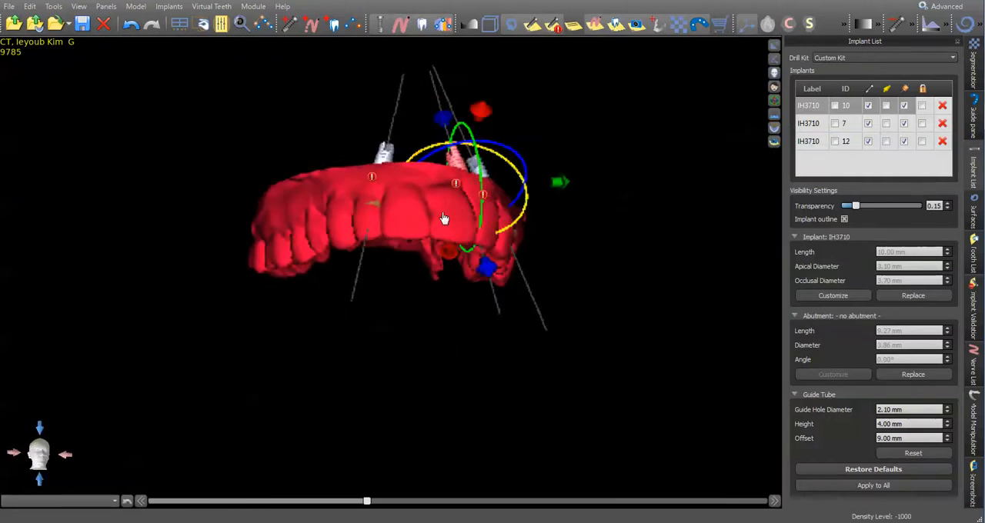
pyautogui.moveTo(638, 129); pyautogui.dragTo(549, 149)
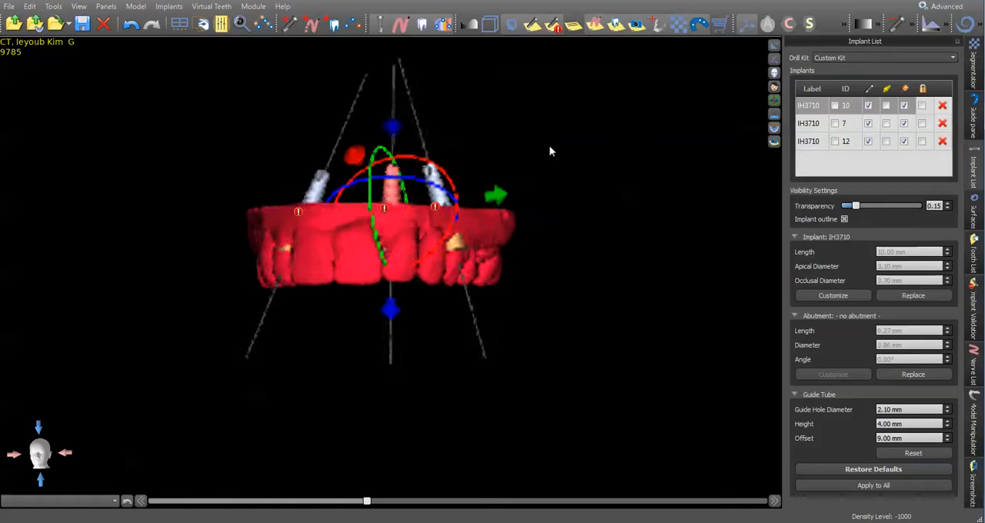
# Lock all three implants and inspect their axes and guide tubes against the tooth model from the front and both sides.
pyautogui.click(923, 88)
pyautogui.moveTo(339, 250); pyautogui.dragTo(402, 288)
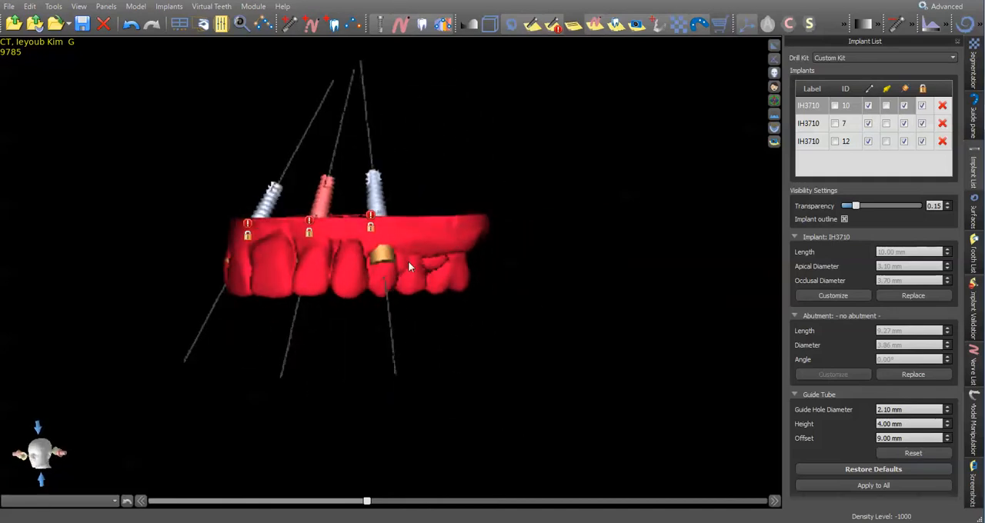
pyautogui.moveTo(405, 264); pyautogui.dragTo(411, 200)
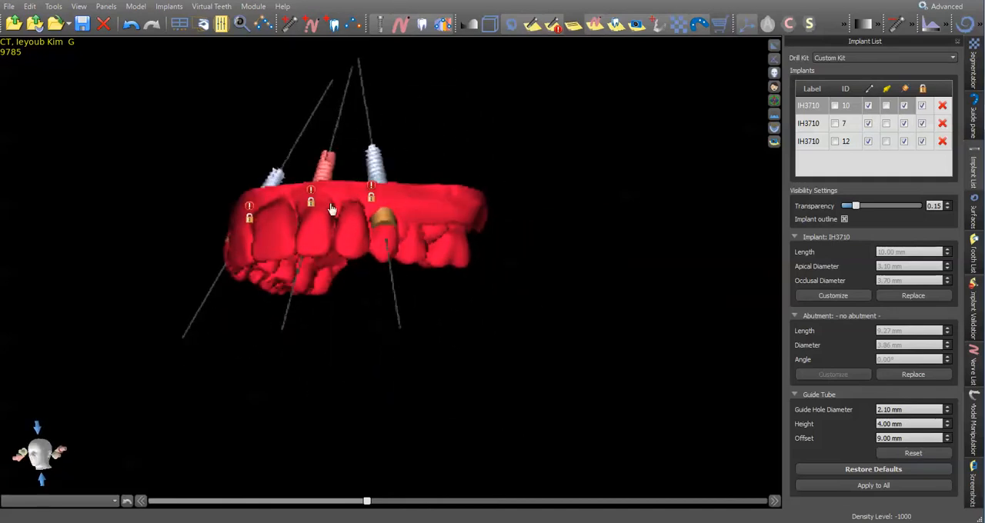
pyautogui.moveTo(154, 211); pyautogui.dragTo(400, 230)
pyautogui.moveTo(414, 248); pyautogui.dragTo(354, 259)
pyautogui.moveTo(444, 254); pyautogui.dragTo(353, 260)
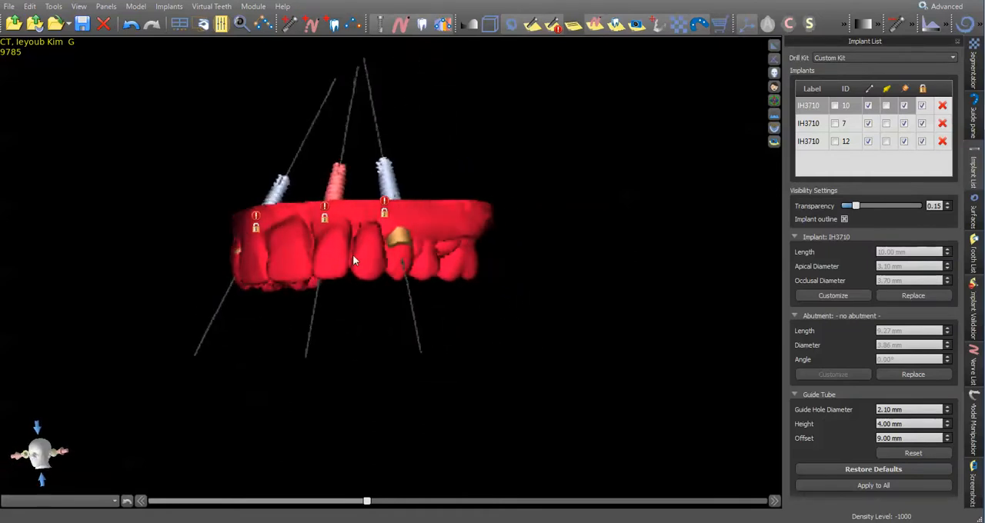
pyautogui.moveTo(579, 202); pyautogui.dragTo(387, 251)
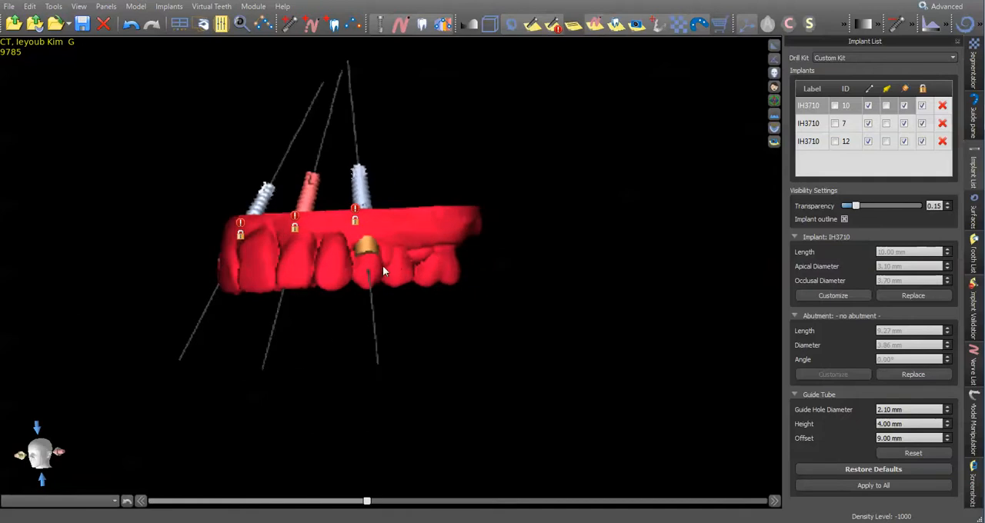
pyautogui.moveTo(270, 287); pyautogui.dragTo(441, 266)
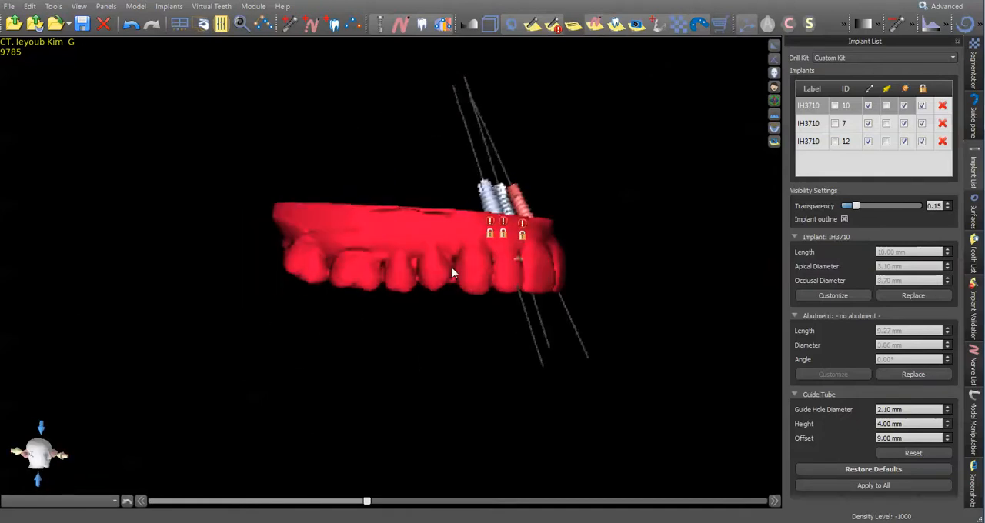
pyautogui.moveTo(620, 237); pyautogui.dragTo(661, 270)
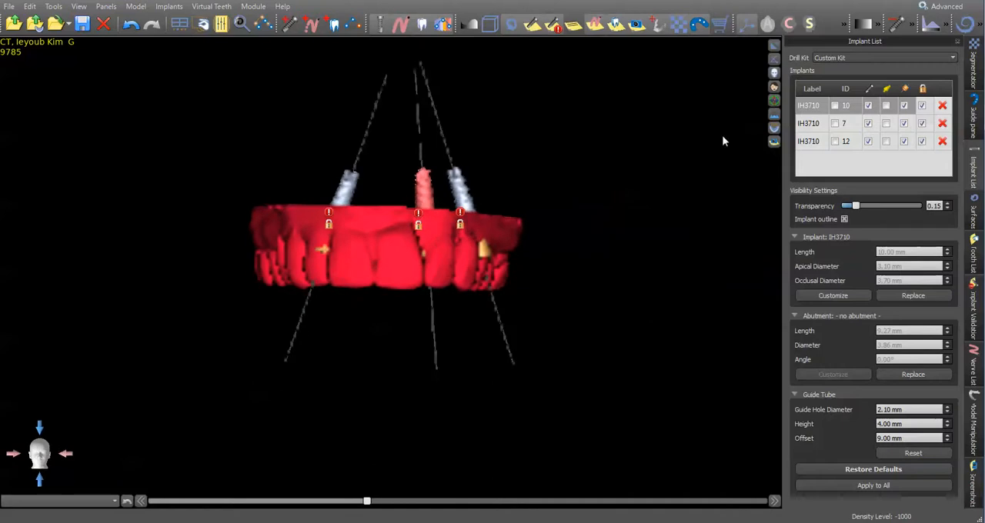
pyautogui.click(775, 46)
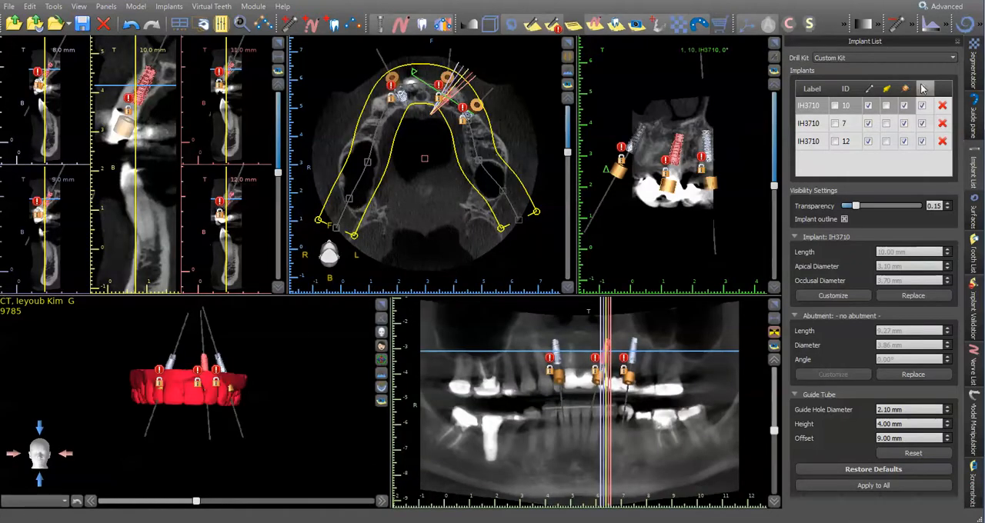
# Show the Model Scan surface over Model Scan EXT Teeth in an enlarged 3D view for comparison, then hide it again.
pyautogui.click(974, 208)
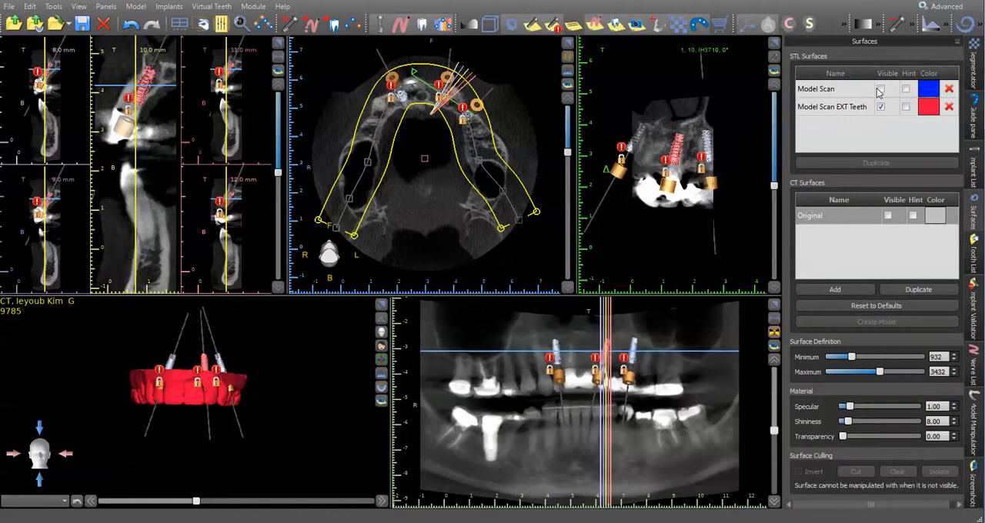
pyautogui.click(881, 90)
pyautogui.click(381, 305)
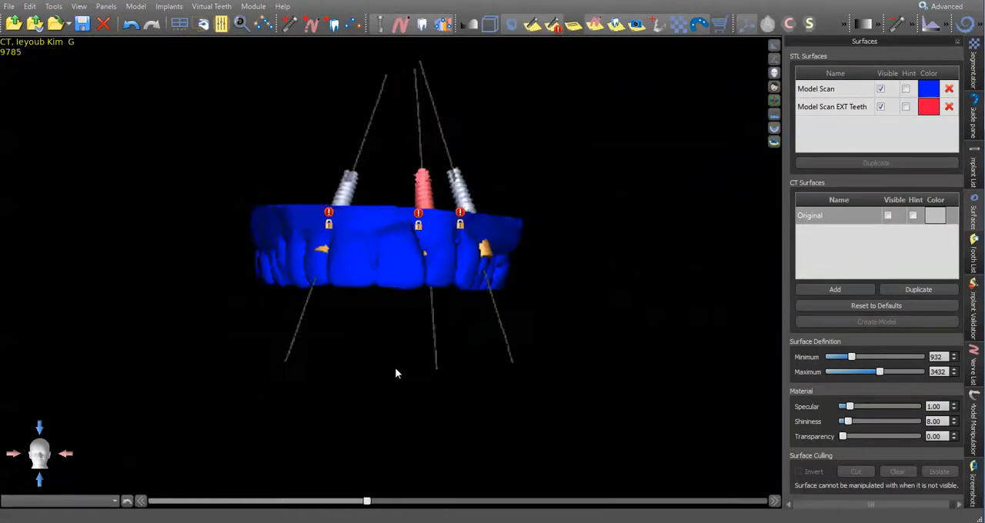
pyautogui.moveTo(408, 373); pyautogui.dragTo(584, 229)
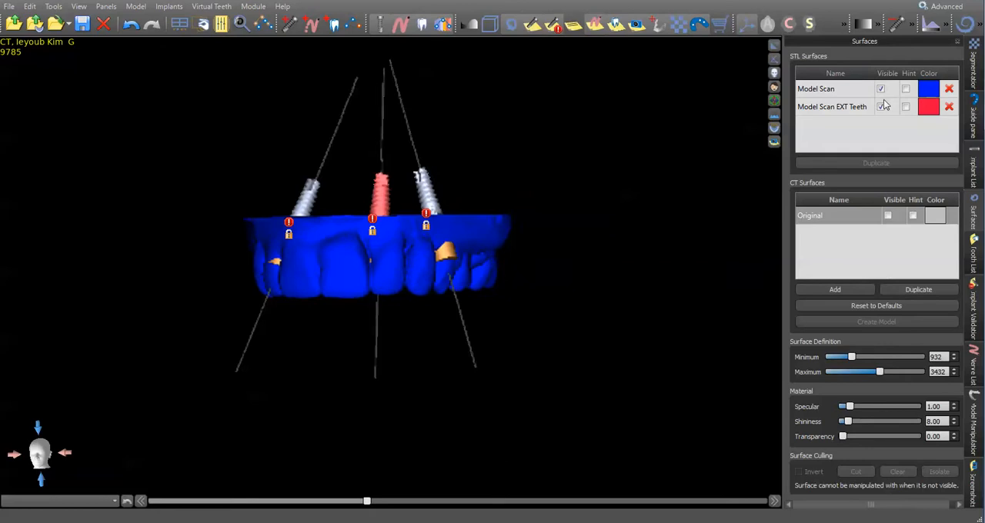
pyautogui.click(855, 90)
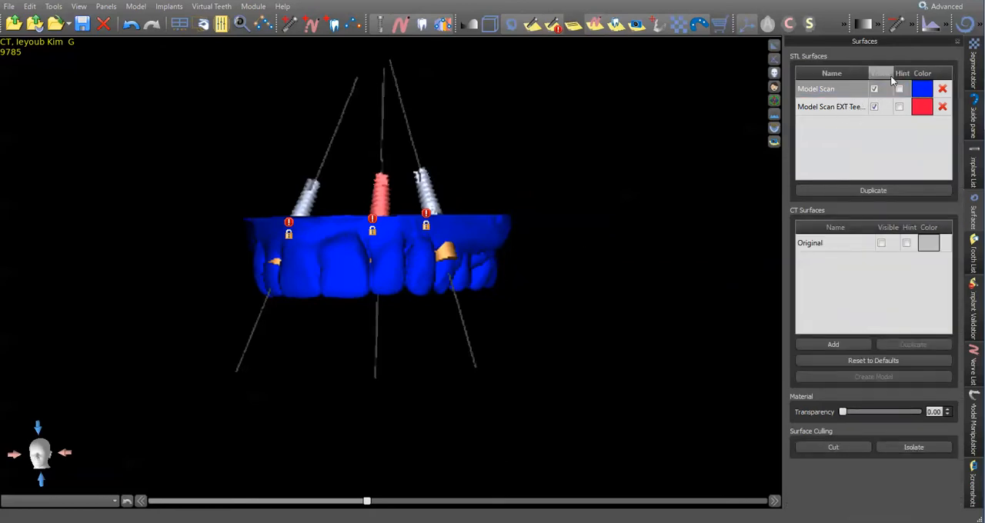
pyautogui.click(874, 89)
# Examine where the guide tubes meet the teeth on the Model Scan EXT Teeth surface, from the facial and occlusal sides.
pyautogui.moveTo(578, 154); pyautogui.dragTo(485, 153)
pyautogui.scroll(8, 485, 190)
pyautogui.scroll(-5, 485, 153)
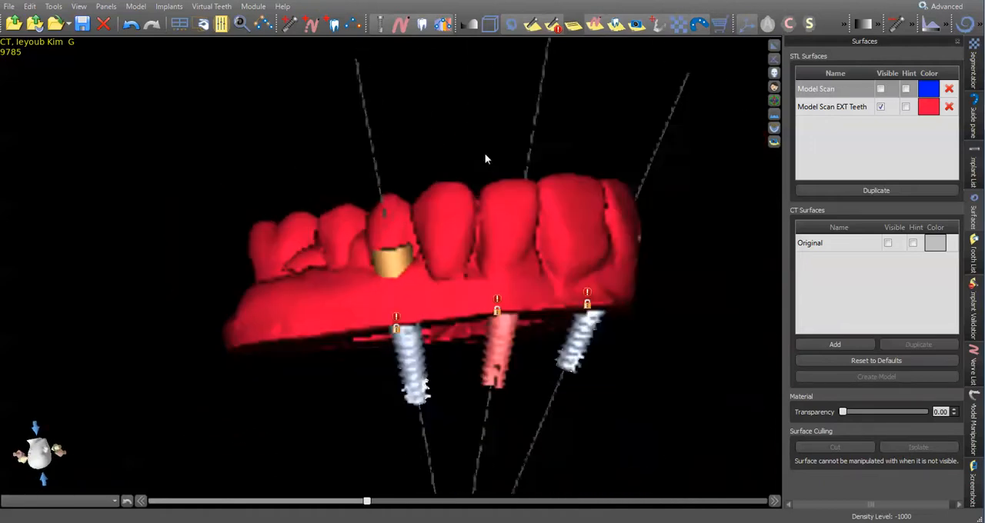
pyautogui.moveTo(644, 200); pyautogui.dragTo(366, 240)
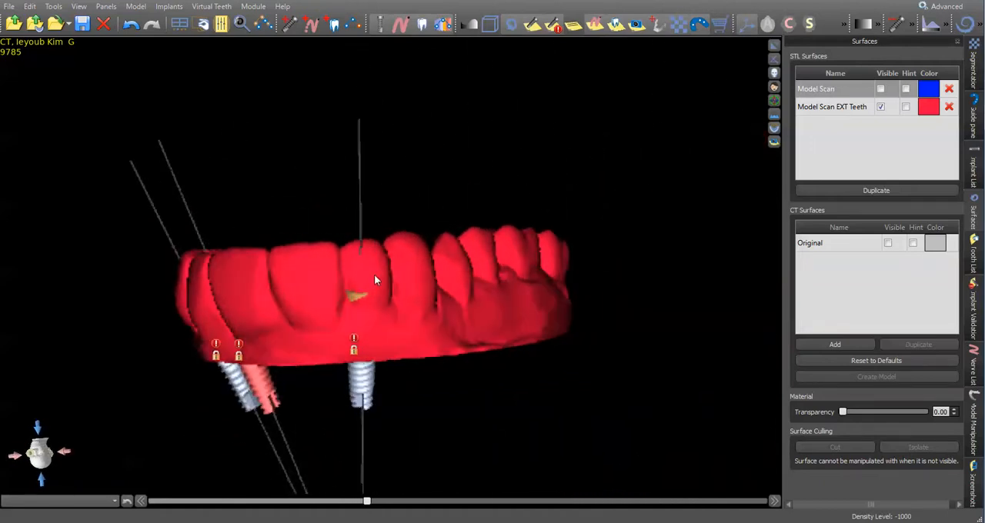
pyautogui.moveTo(322, 282); pyautogui.dragTo(481, 289)
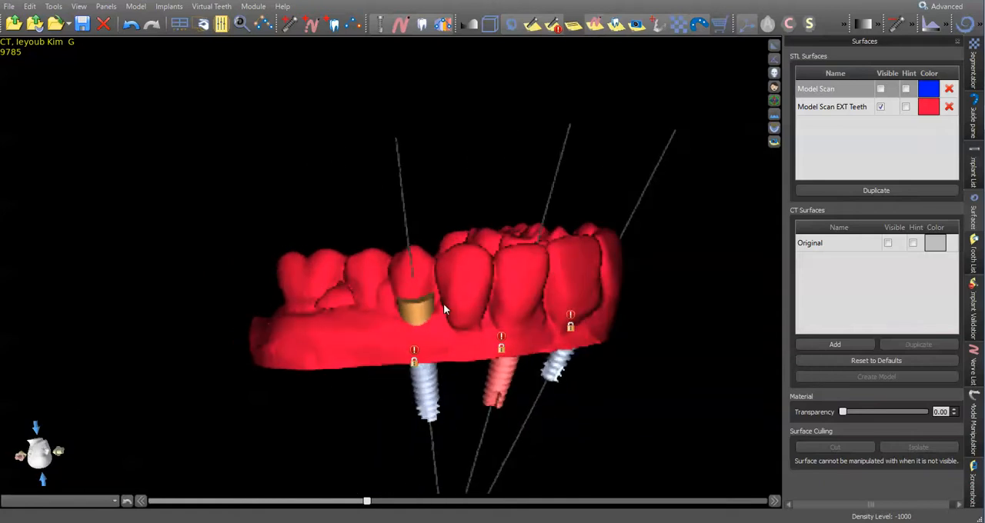
pyautogui.moveTo(442, 281); pyautogui.dragTo(214, 370)
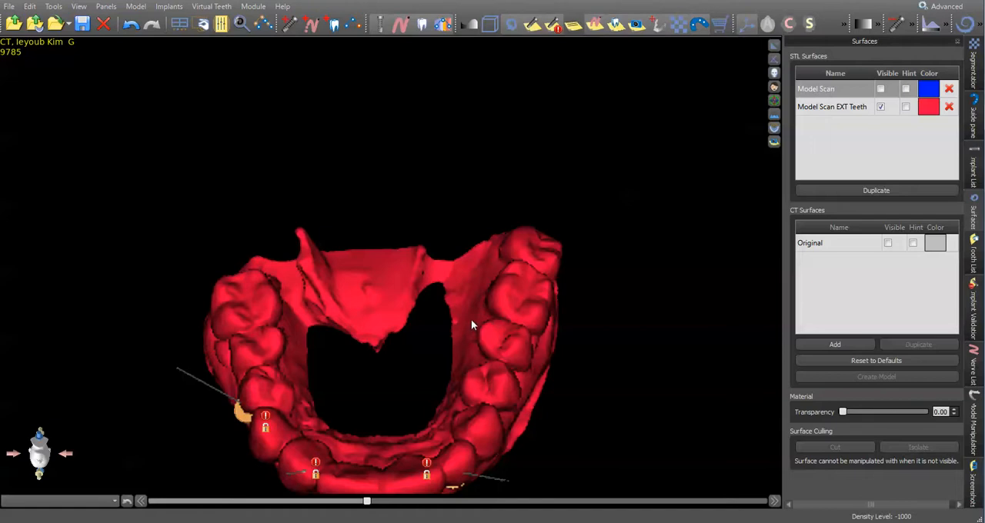
pyautogui.moveTo(523, 381); pyautogui.dragTo(466, 198)
pyautogui.moveTo(359, 218); pyautogui.dragTo(370, 115)
# Cut the tooth crown at the guide tube of implant 12 away from the Model Scan EXT Teeth surface.
pyautogui.click(843, 113)
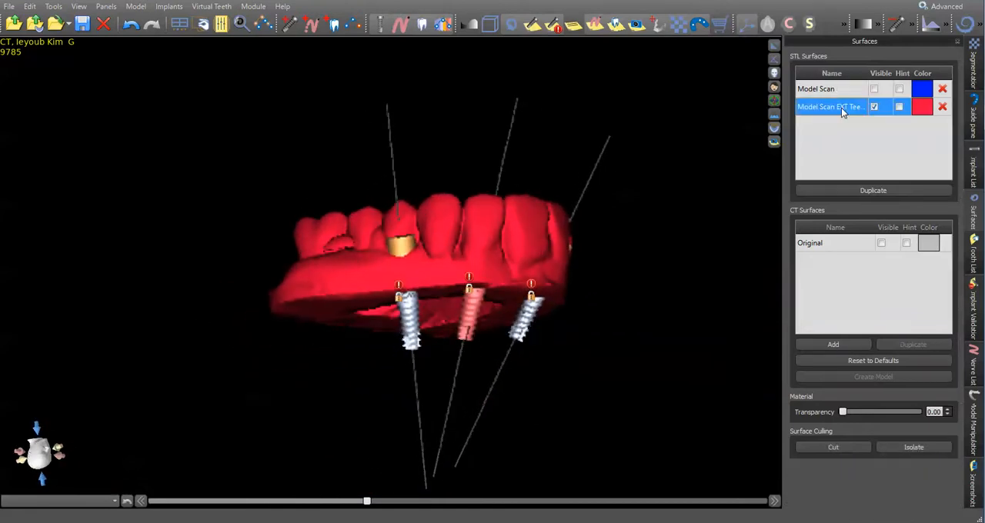
pyautogui.click(846, 445)
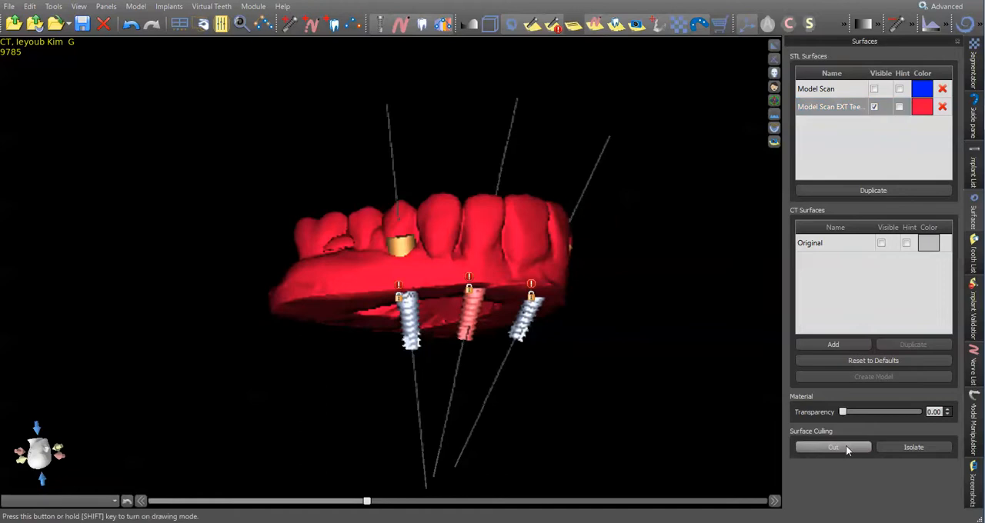
pyautogui.press('Escape')
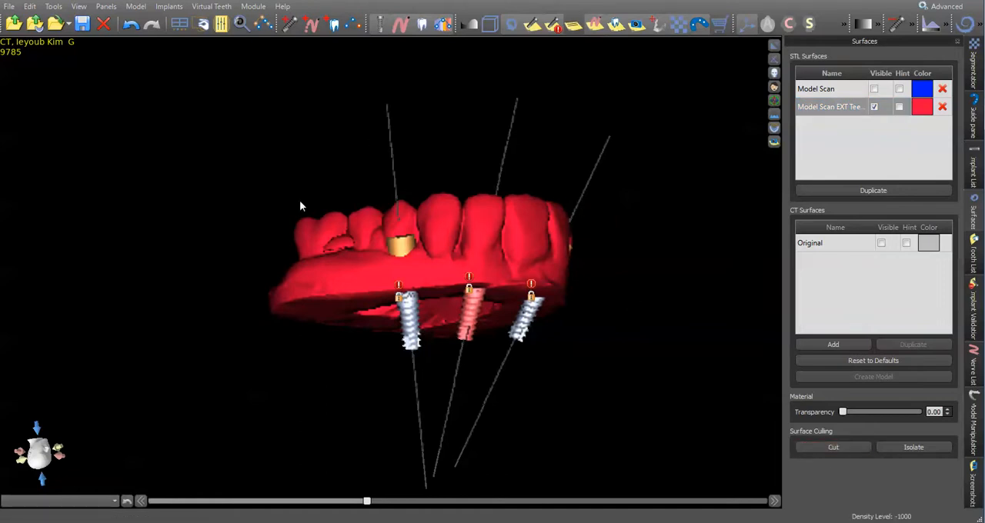
pyautogui.moveTo(300, 203); pyautogui.dragTo(352, 205)
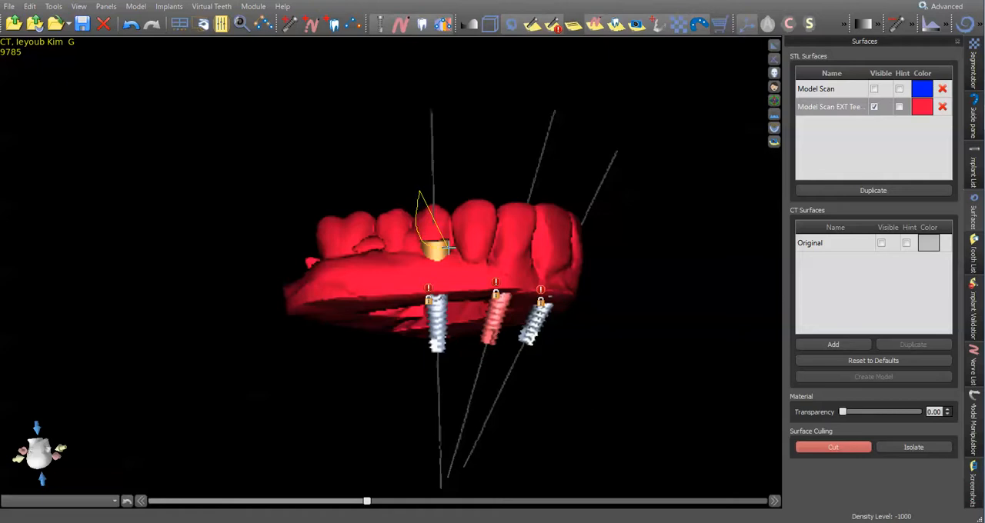
pyautogui.moveTo(456, 220); pyautogui.dragTo(468, 183)
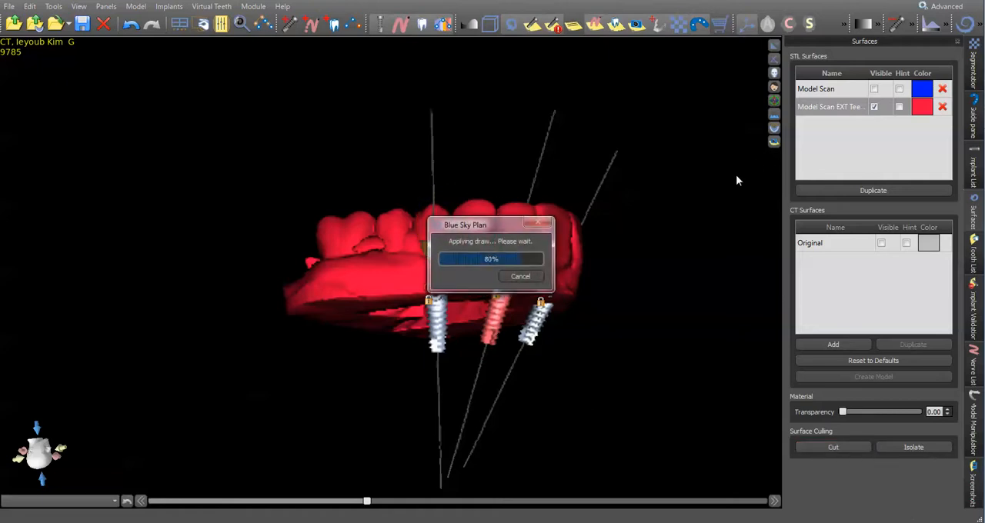
# Cut the crowns between implant 12 and the central incisors, including site 10, away from the Model Scan EXT Teeth surface.
pyautogui.moveTo(735, 178); pyautogui.dragTo(415, 405)
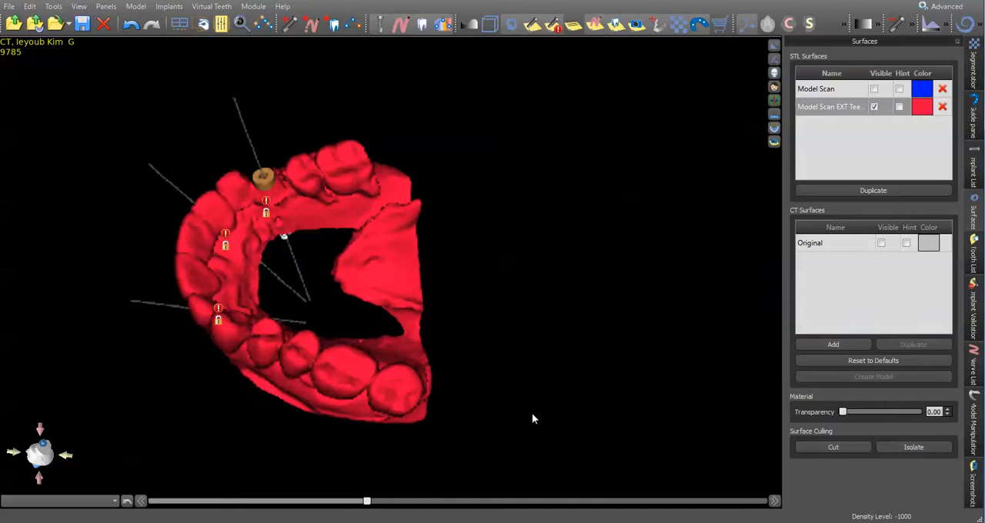
pyautogui.moveTo(532, 413); pyautogui.dragTo(581, 384)
pyautogui.scroll(3, 234, 275)
pyautogui.moveTo(234, 276); pyautogui.dragTo(319, 383)
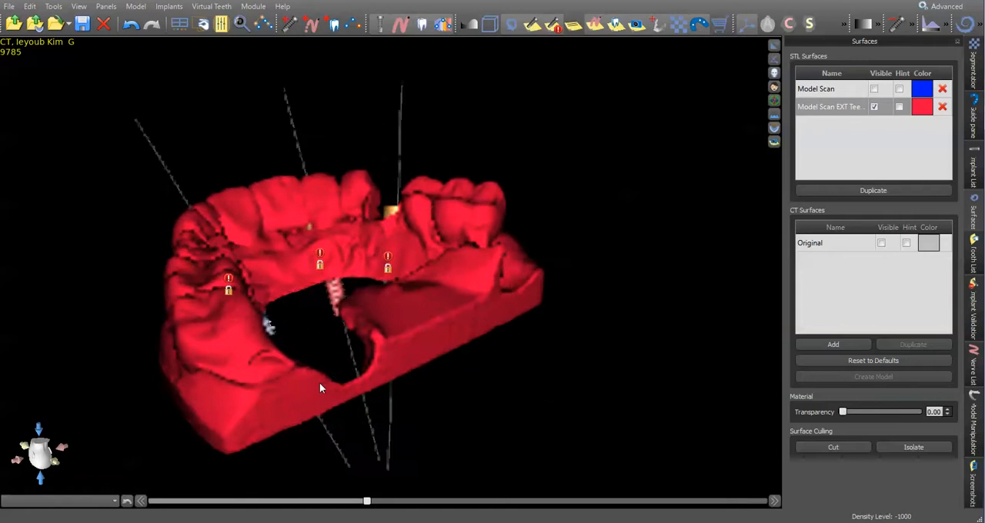
pyautogui.click(834, 447)
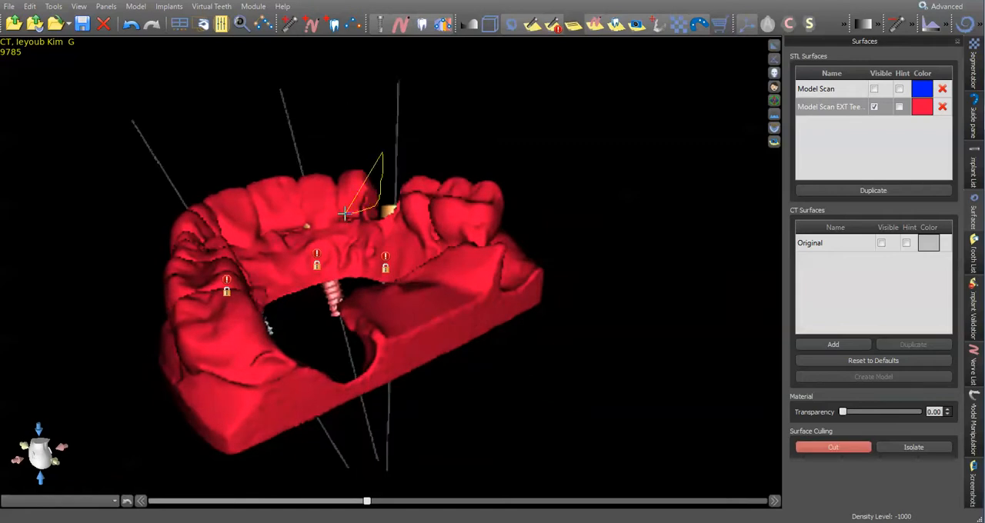
pyautogui.moveTo(263, 222)
pyautogui.mouseDown()
pyautogui.moveTo(237, 83)
pyautogui.moveTo(260, 82)
pyautogui.mouseUp()
# Cut the remaining incisor crowns through the site of implant 7 away from the Model Scan EXT Teeth surface.
pyautogui.moveTo(706, 336)
pyautogui.mouseDown()
pyautogui.moveTo(633, 392)
pyautogui.moveTo(401, 404)
pyautogui.moveTo(391, 390)
pyautogui.moveTo(374, 391)
pyautogui.moveTo(435, 337)
pyautogui.moveTo(456, 359)
pyautogui.moveTo(483, 472)
pyautogui.moveTo(457, 391)
pyautogui.moveTo(253, 385)
pyautogui.moveTo(251, 417)
pyautogui.mouseUp()
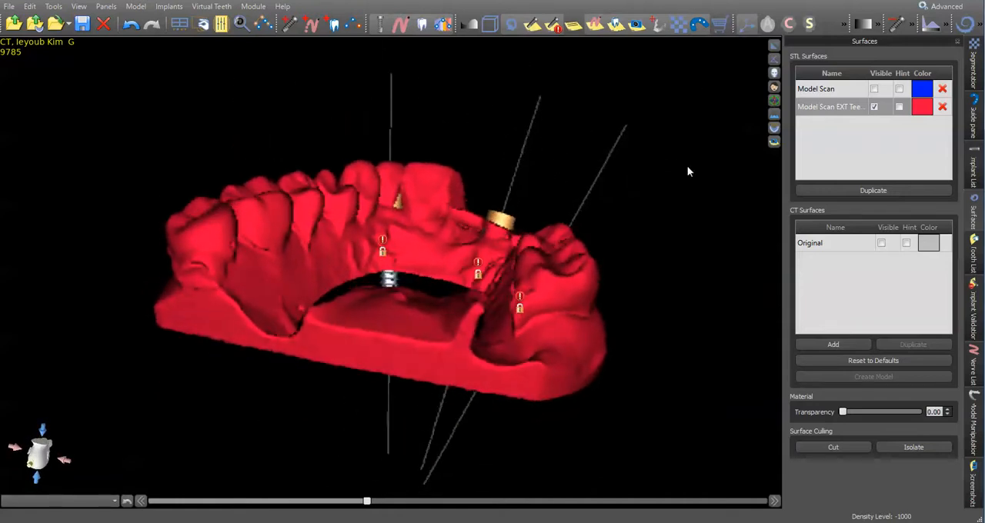
pyautogui.moveTo(688, 163); pyautogui.dragTo(269, 366)
pyautogui.click(834, 447)
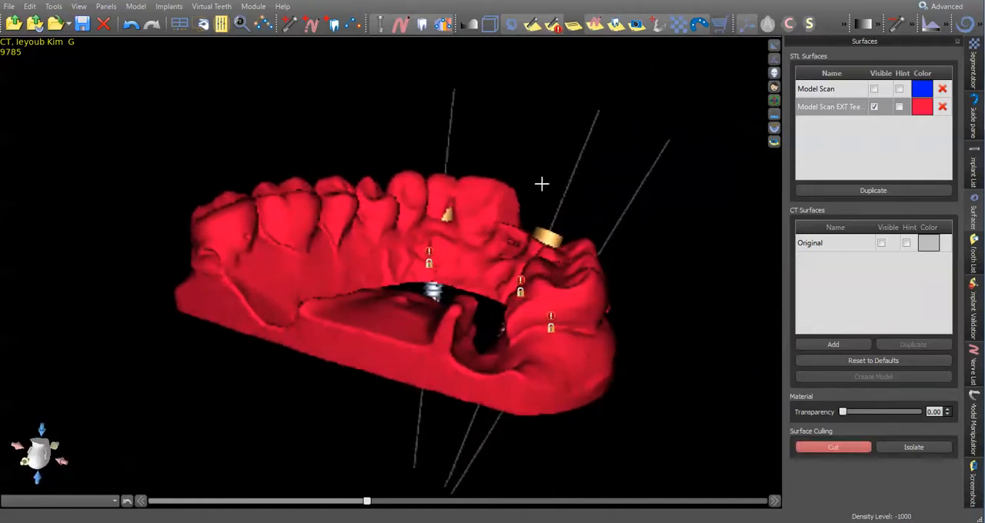
pyautogui.moveTo(456, 225)
pyautogui.mouseDown()
pyautogui.moveTo(439, 215)
pyautogui.moveTo(425, 163)
pyautogui.mouseUp()
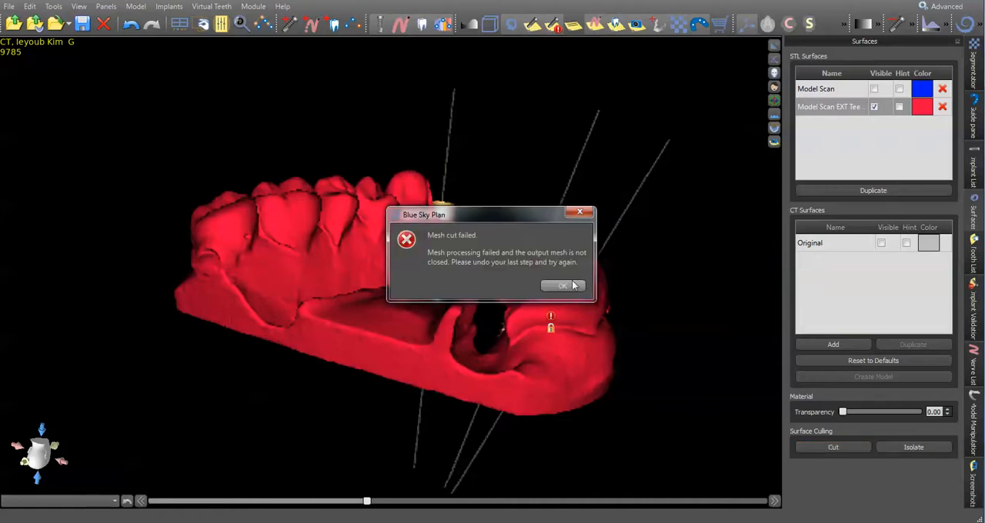
pyautogui.click(572, 285)
# Trim the leftover tooth fragment between the guide tube of implant 7 and the adjacent canine.
pyautogui.moveTo(704, 191); pyautogui.dragTo(507, 262)
pyautogui.moveTo(547, 361); pyautogui.dragTo(303, 200)
pyautogui.moveTo(448, 484); pyautogui.dragTo(410, 364)
pyautogui.moveTo(585, 450); pyautogui.dragTo(327, 302)
pyautogui.click(833, 447)
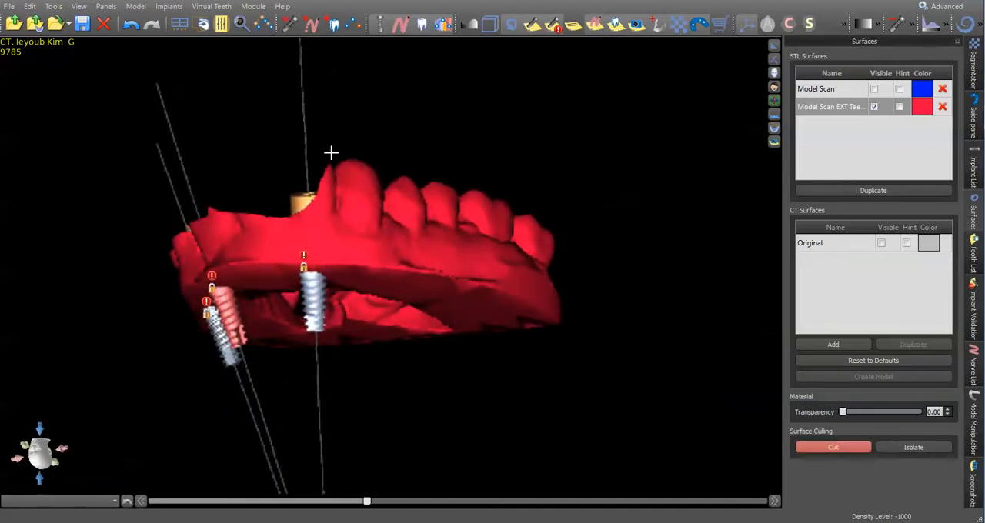
pyautogui.click(289, 201)
pyautogui.click(557, 286)
# Examine the three guide tubes on the trimmed model from the occlusal side, then return to the multi-view layout.
pyautogui.moveTo(397, 152); pyautogui.dragTo(455, 374)
pyautogui.moveTo(451, 255); pyautogui.dragTo(539, 202)
pyautogui.scroll(3, 538, 198)
pyautogui.moveTo(495, 231)
pyautogui.mouseDown()
pyautogui.moveTo(437, 218)
pyautogui.moveTo(493, 181)
pyautogui.mouseUp()
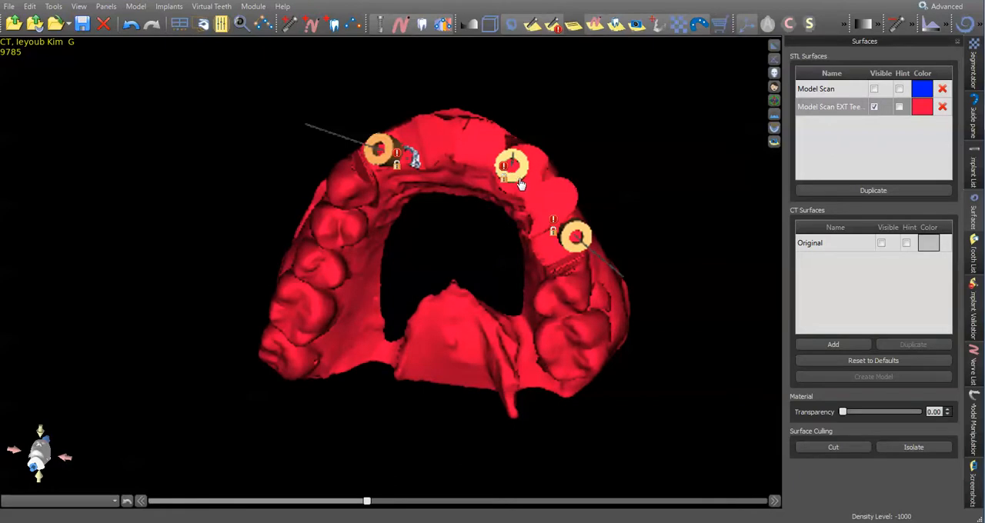
pyautogui.moveTo(490, 185)
pyautogui.mouseDown()
pyautogui.moveTo(454, 208)
pyautogui.moveTo(512, 230)
pyautogui.moveTo(489, 232)
pyautogui.moveTo(385, 177)
pyautogui.mouseUp()
pyautogui.moveTo(613, 249); pyautogui.dragTo(579, 247)
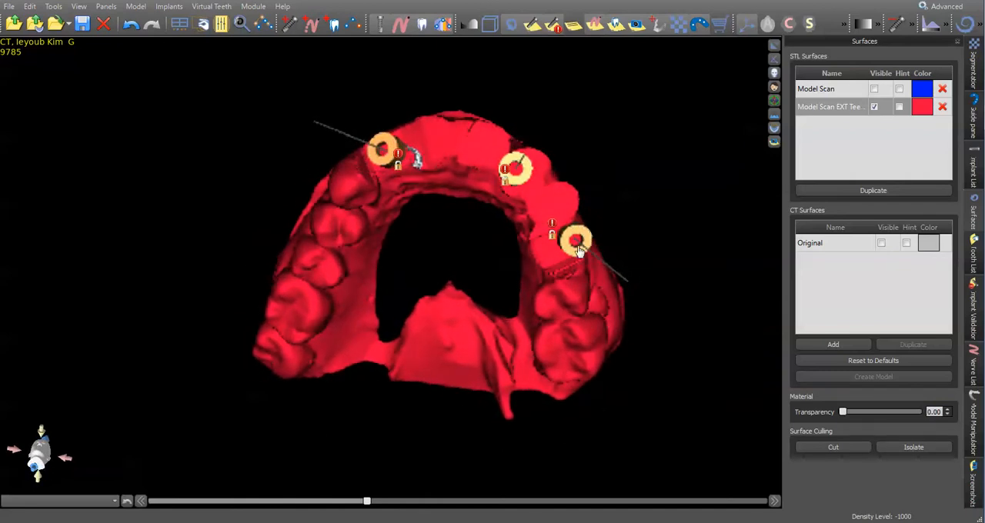
pyautogui.click(790, 23)
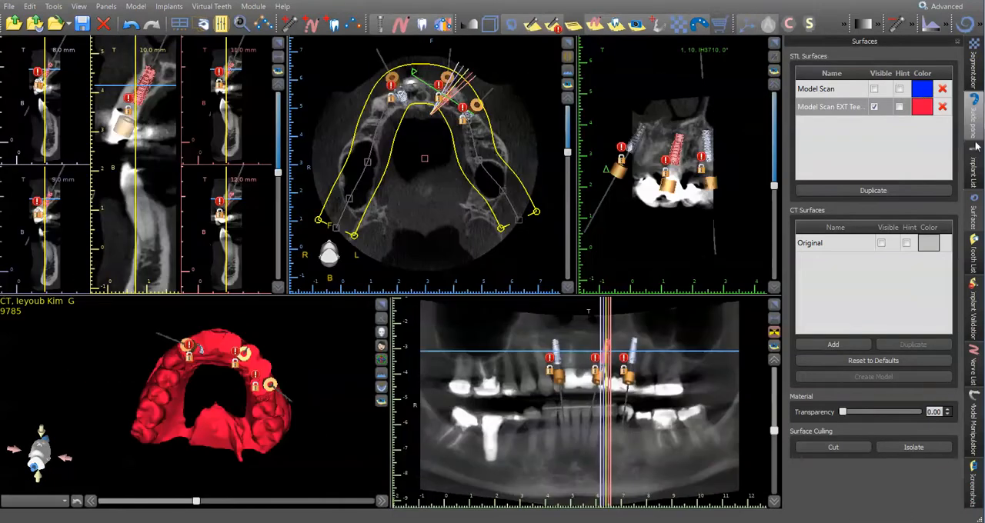
# Select implants 7 and 10 in turn and check their positions and guide tube settings across the slice and 3D views.
pyautogui.click(975, 168)
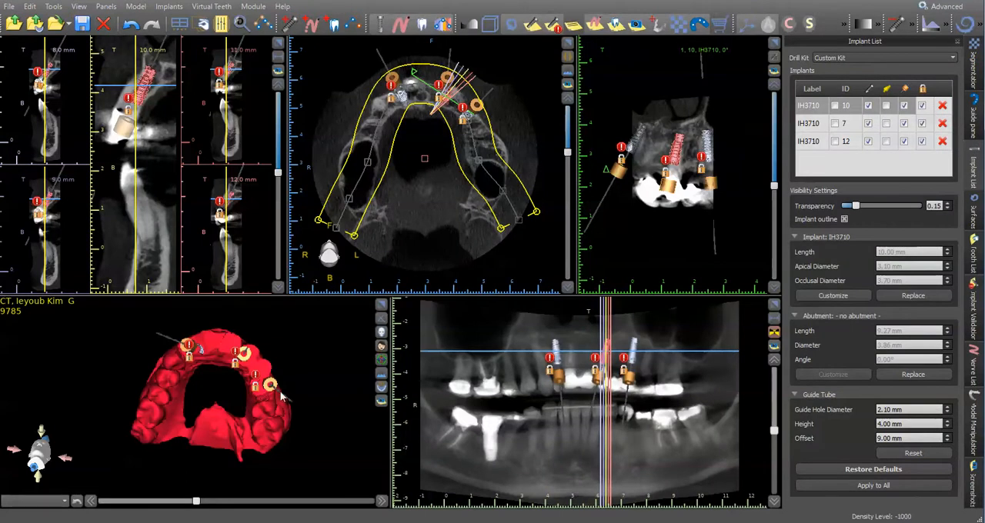
pyautogui.click(559, 365)
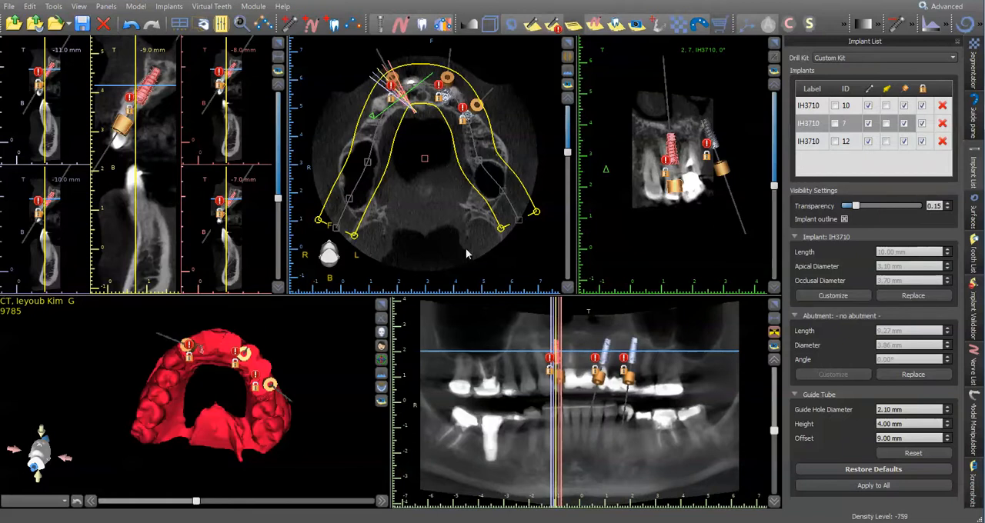
pyautogui.moveTo(289, 348); pyautogui.dragTo(311, 360)
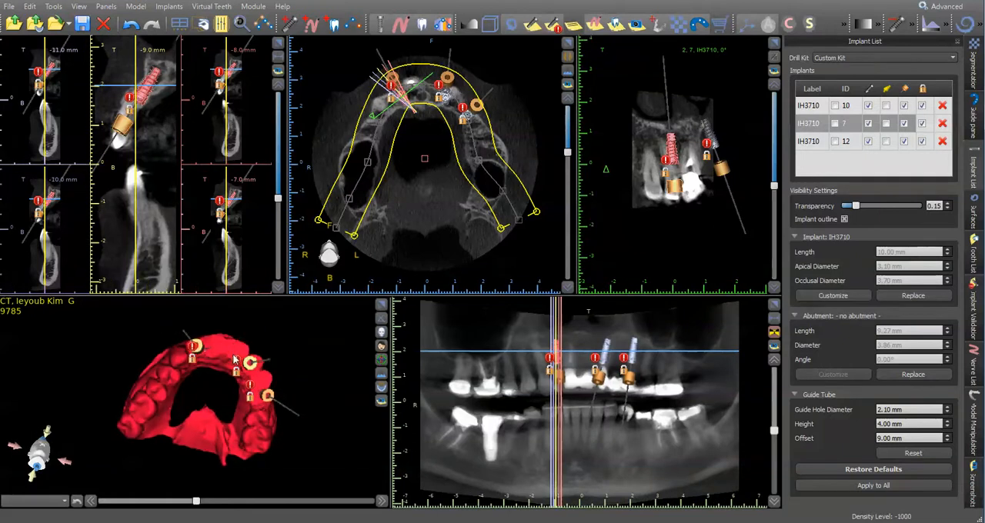
pyautogui.moveTo(271, 324); pyautogui.dragTo(272, 314)
pyautogui.click(380, 305)
pyautogui.moveTo(405, 232); pyautogui.dragTo(504, 135)
pyautogui.click(774, 45)
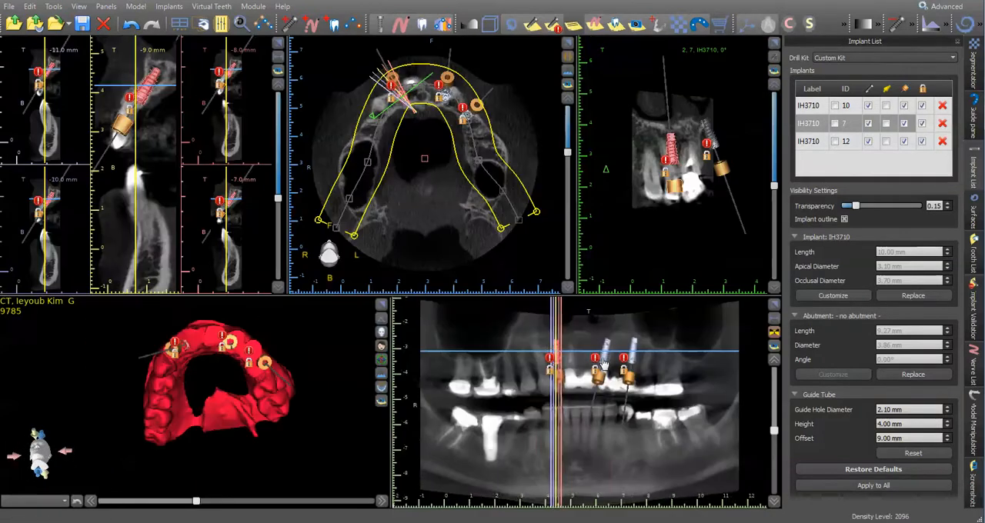
pyautogui.click(604, 360)
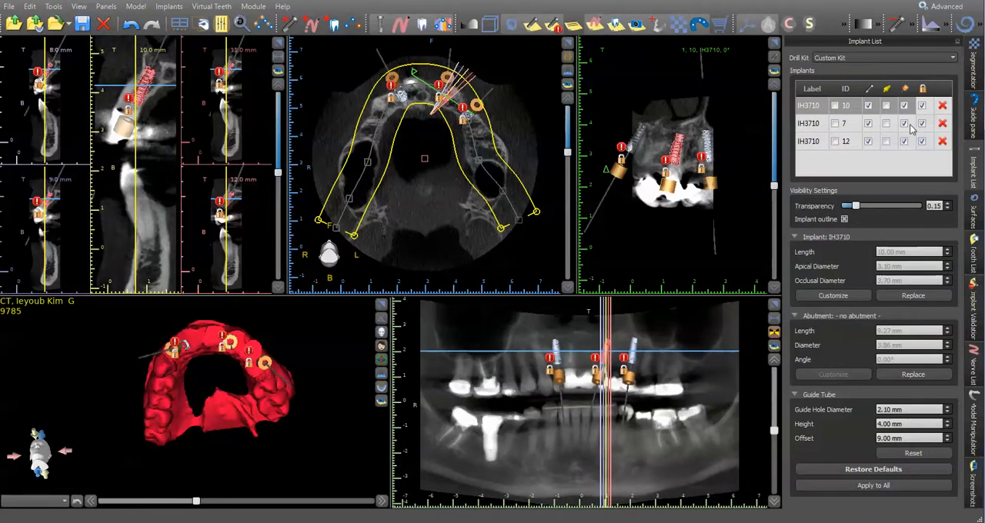
# Hide the guide tubes of all three implants and examine the model in the maximized 3D view, leaving the implants locked.
pyautogui.click(905, 88)
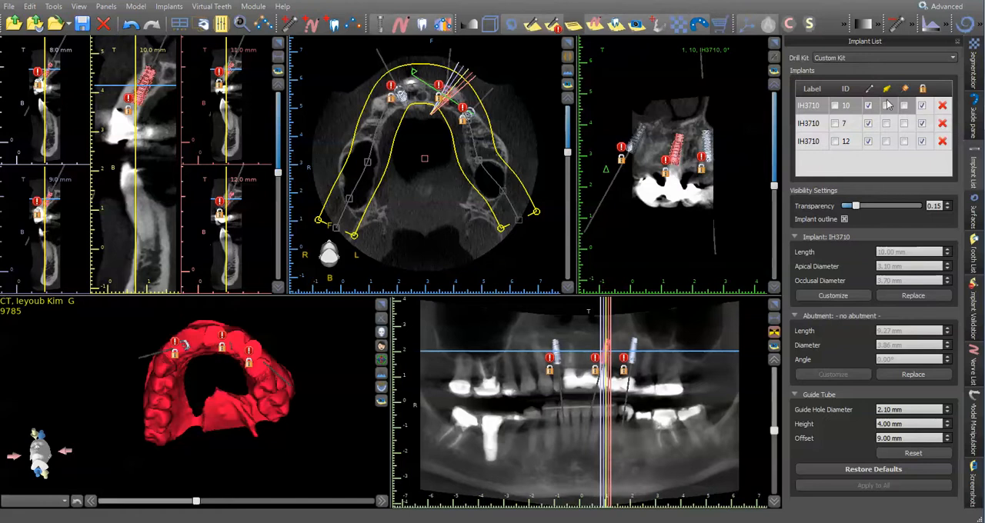
pyautogui.click(922, 89)
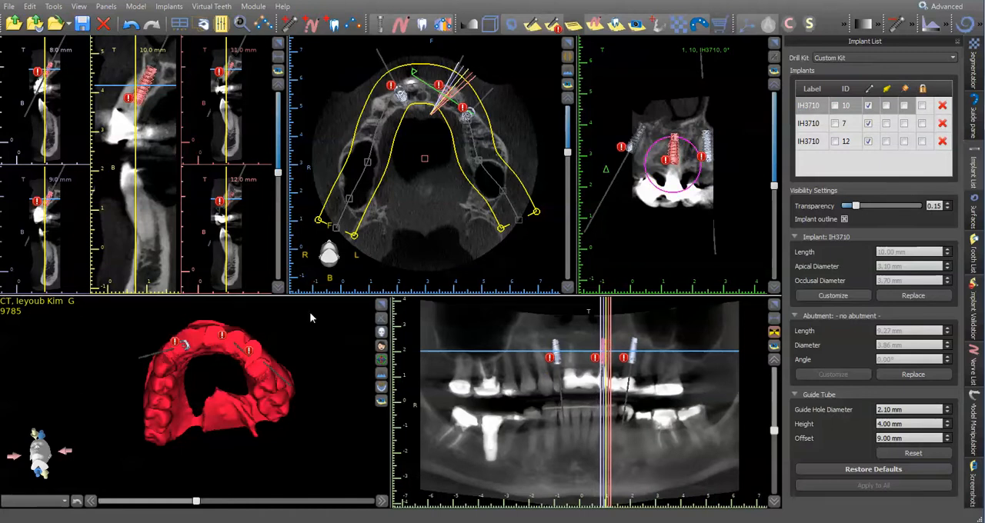
pyautogui.click(381, 305)
pyautogui.moveTo(564, 464); pyautogui.dragTo(552, 369, button='right')
pyautogui.scroll(5, 468, 279)
pyautogui.moveTo(475, 276); pyautogui.dragTo(514, 285, button='right')
pyautogui.moveTo(511, 273); pyautogui.dragTo(449, 231)
pyautogui.moveTo(529, 197); pyautogui.dragTo(461, 348)
pyautogui.click(924, 90)
pyautogui.moveTo(532, 325); pyautogui.dragTo(504, 143)
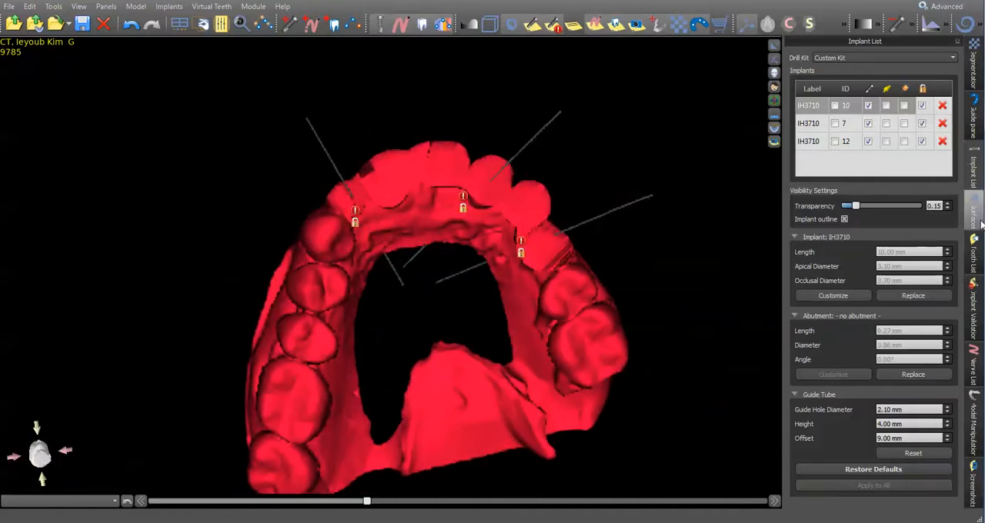
# Draw the maxillary surgical guide's outline curve on the Model Scan EXT Teeth surface, running around the arch across the molars on both sides.
pyautogui.click(980, 127)
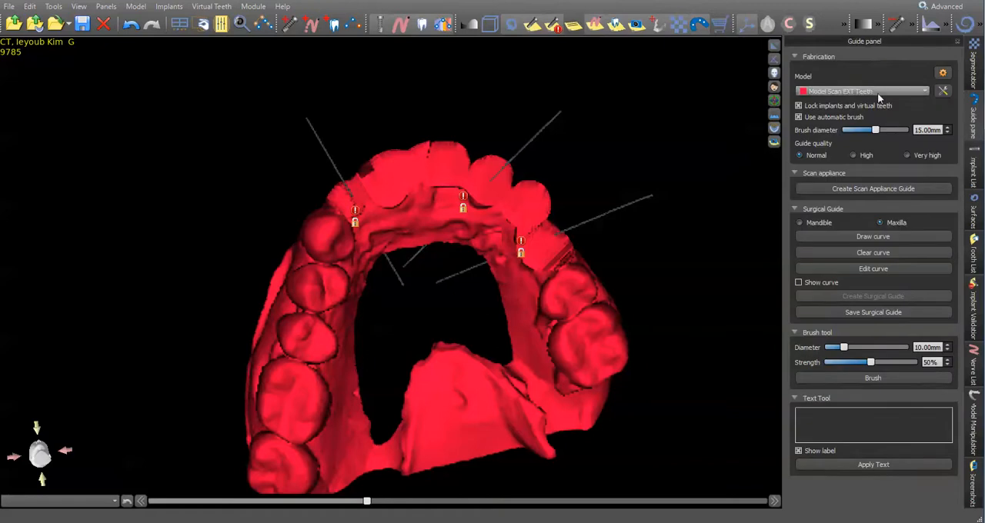
pyautogui.moveTo(629, 206)
pyautogui.mouseDown()
pyautogui.moveTo(616, 297)
pyautogui.moveTo(718, 316)
pyautogui.mouseUp()
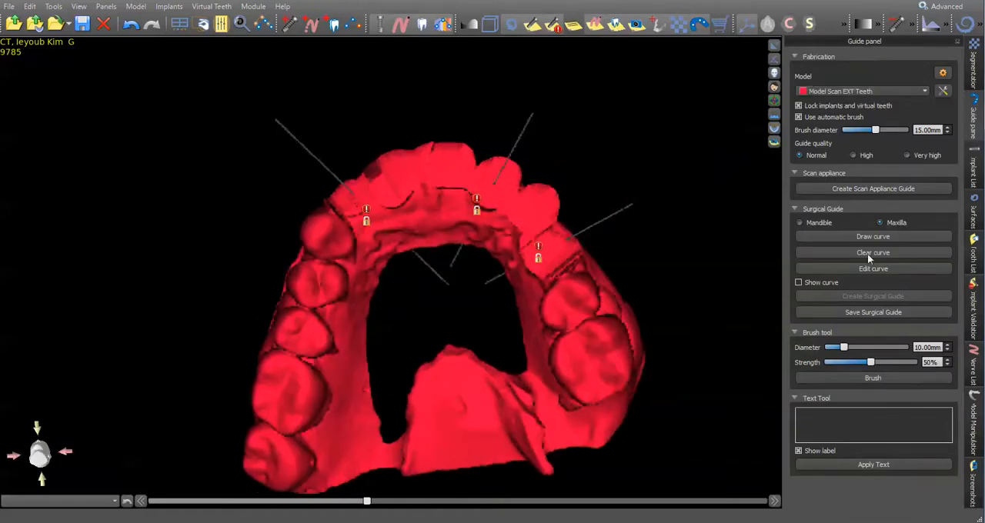
pyautogui.click(881, 240)
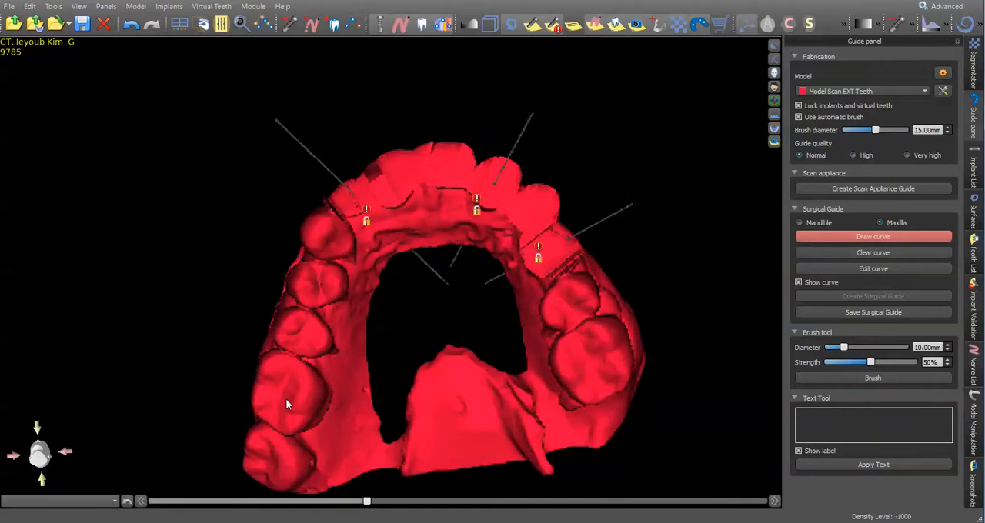
pyautogui.moveTo(309, 405)
pyautogui.mouseDown()
pyautogui.moveTo(342, 330)
pyautogui.moveTo(355, 254)
pyautogui.mouseUp()
pyautogui.moveTo(677, 278); pyautogui.dragTo(357, 437)
pyautogui.moveTo(399, 327); pyautogui.dragTo(408, 219)
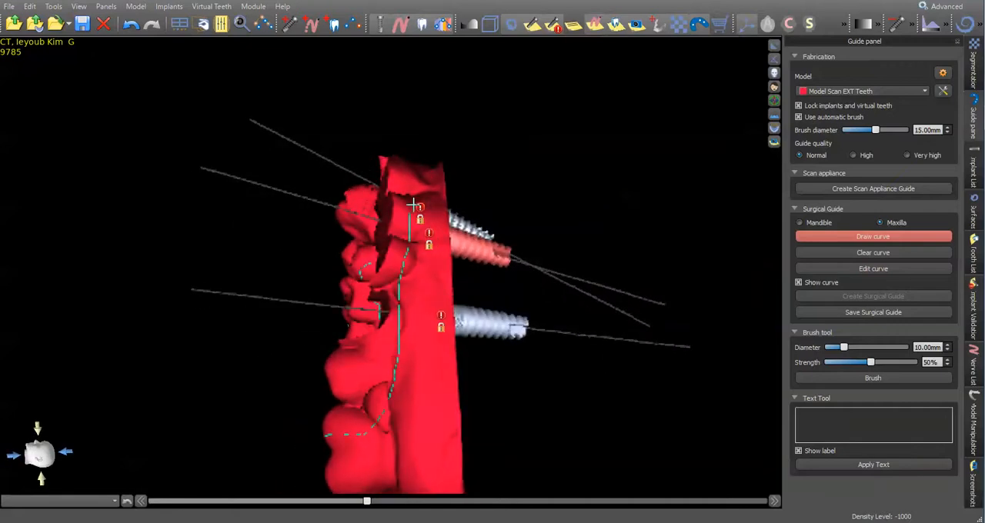
pyautogui.moveTo(495, 124); pyautogui.dragTo(434, 222)
pyautogui.moveTo(603, 119); pyautogui.dragTo(409, 330, button='right')
pyautogui.moveTo(398, 325); pyautogui.dragTo(537, 198)
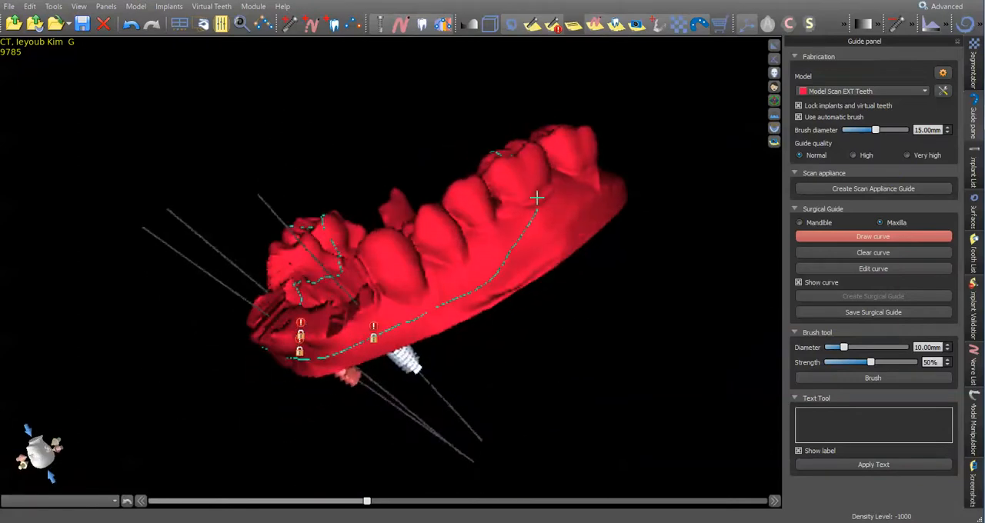
# Edit the guide curve by moving its control points along the buccal and palatal sides of the teeth behind implant 7.
pyautogui.click(885, 268)
pyautogui.moveTo(504, 276); pyautogui.dragTo(486, 252)
pyautogui.moveTo(476, 287); pyautogui.dragTo(451, 272)
pyautogui.moveTo(442, 308); pyautogui.dragTo(430, 294)
pyautogui.moveTo(492, 302); pyautogui.dragTo(339, 436, button='right')
pyautogui.moveTo(329, 385); pyautogui.dragTo(332, 340)
pyautogui.moveTo(334, 282); pyautogui.dragTo(349, 298)
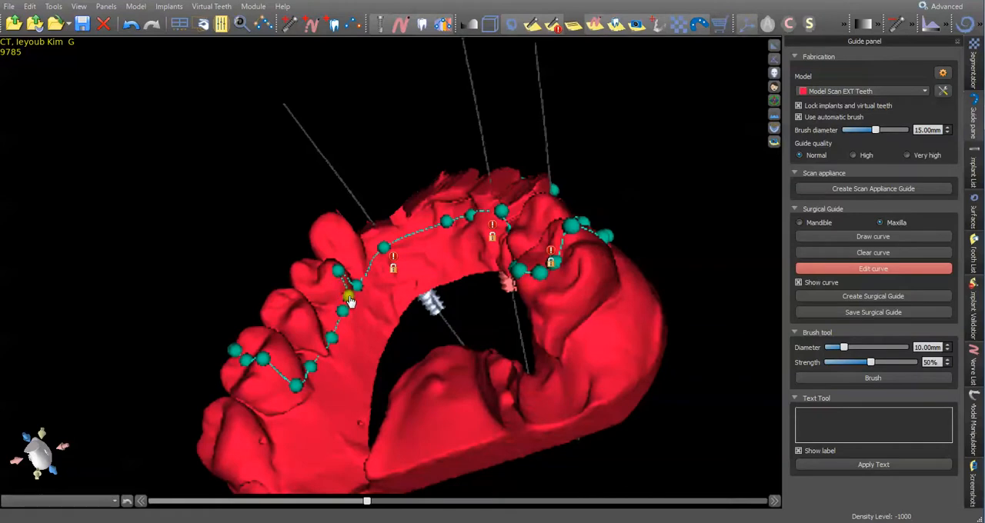
# Refine further control points of the guide curve around the arch and check its course from several sides.
pyautogui.moveTo(350, 289); pyautogui.dragTo(514, 228, button='right')
pyautogui.moveTo(522, 311); pyautogui.dragTo(482, 263, button='right')
pyautogui.moveTo(551, 280); pyautogui.dragTo(592, 290)
pyautogui.moveTo(593, 289); pyautogui.dragTo(298, 391, button='right')
pyautogui.moveTo(296, 386); pyautogui.dragTo(333, 344)
pyautogui.moveTo(386, 337); pyautogui.dragTo(655, 235, button='right')
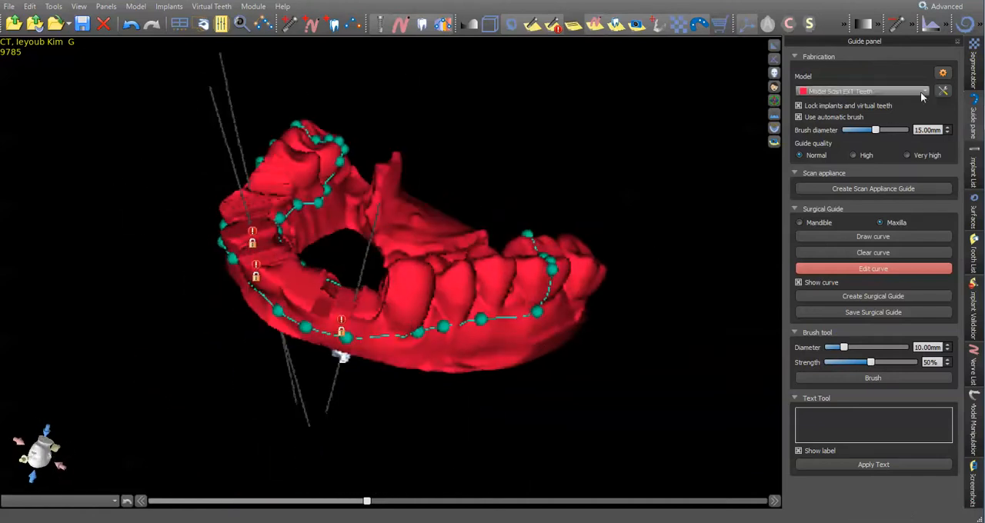
# Show all guide tubes again and reroute the guide curve around the buccal side of implant 12's guide tube.
pyautogui.click(975, 170)
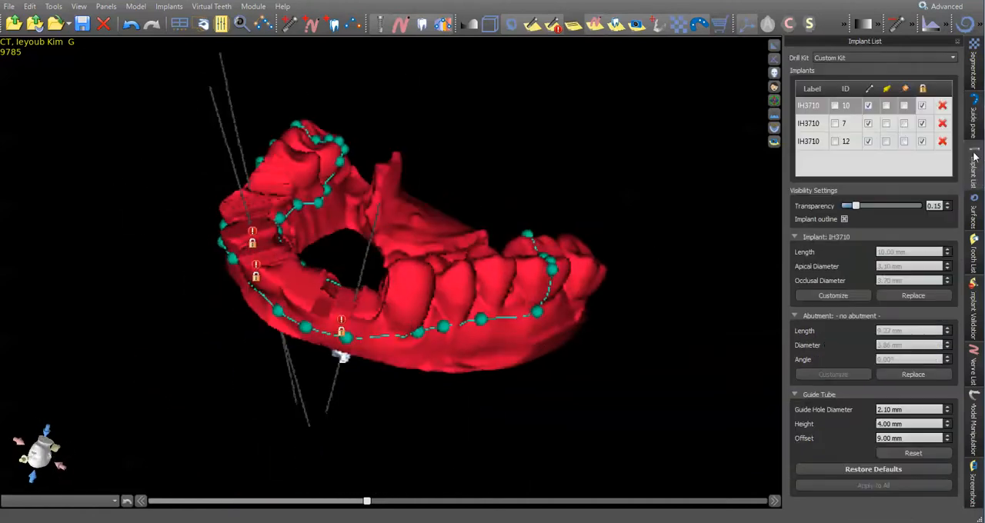
pyautogui.click(904, 89)
pyautogui.moveTo(457, 119); pyautogui.dragTo(544, 117, button='right')
pyautogui.moveTo(624, 83); pyautogui.dragTo(445, 253, button='right')
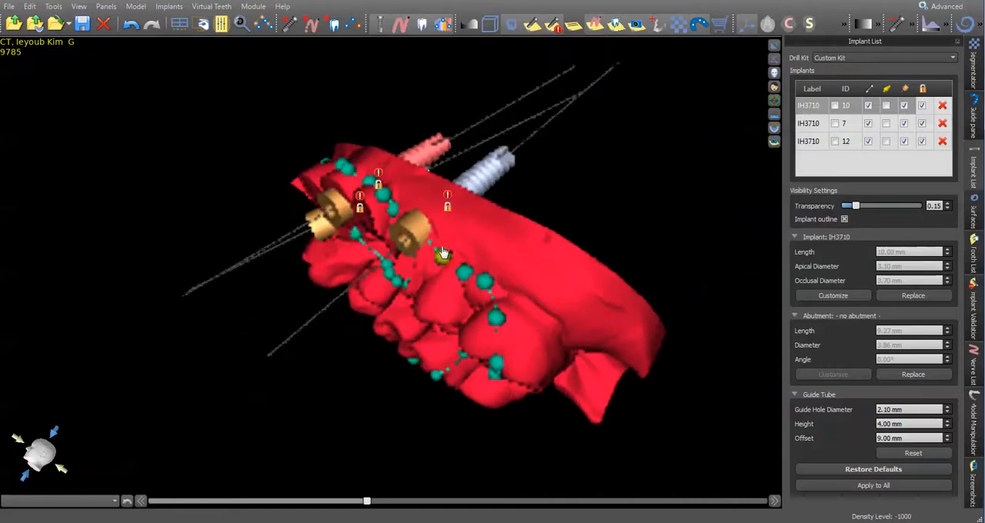
pyautogui.moveTo(400, 212); pyautogui.dragTo(420, 196)
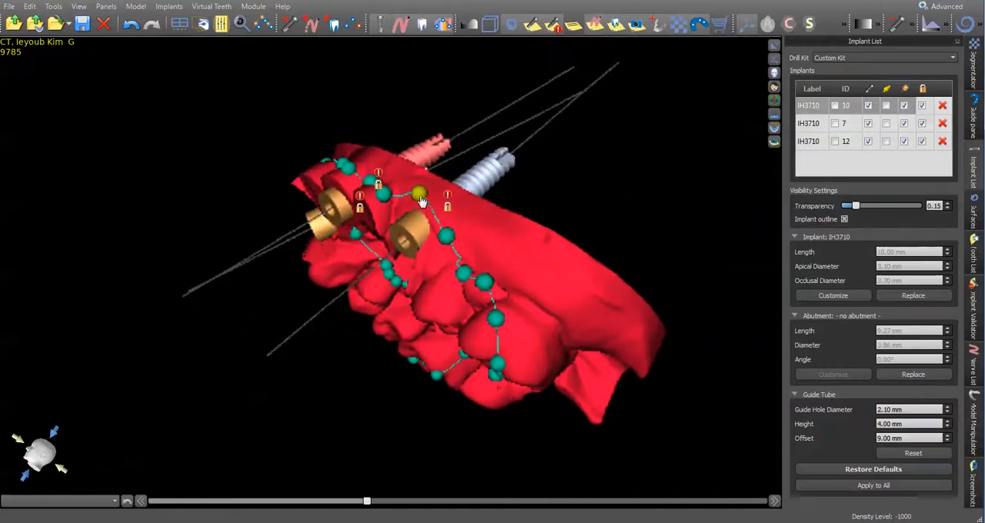
# Select and unlock implant 12, and adjust its placement in the enlarged cross-sectional view.
pyautogui.click(776, 45)
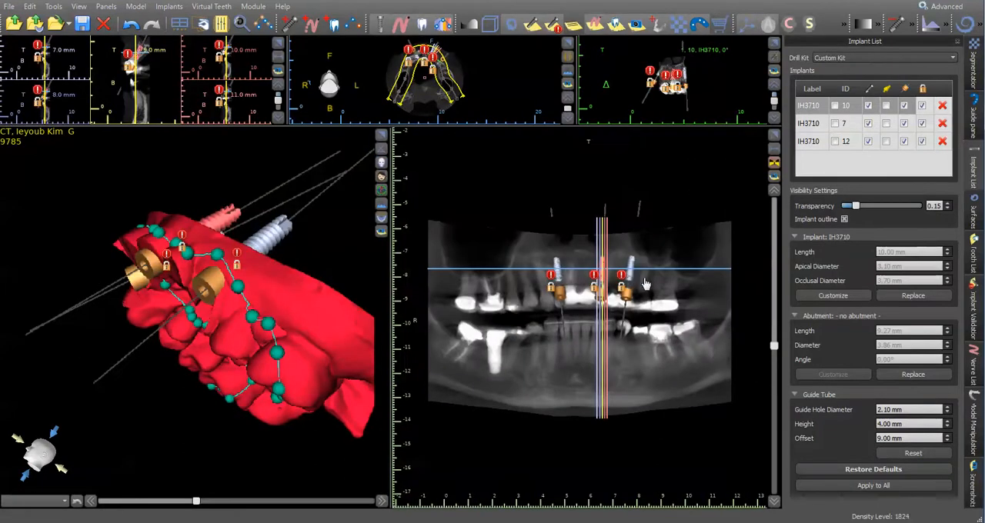
pyautogui.click(631, 277)
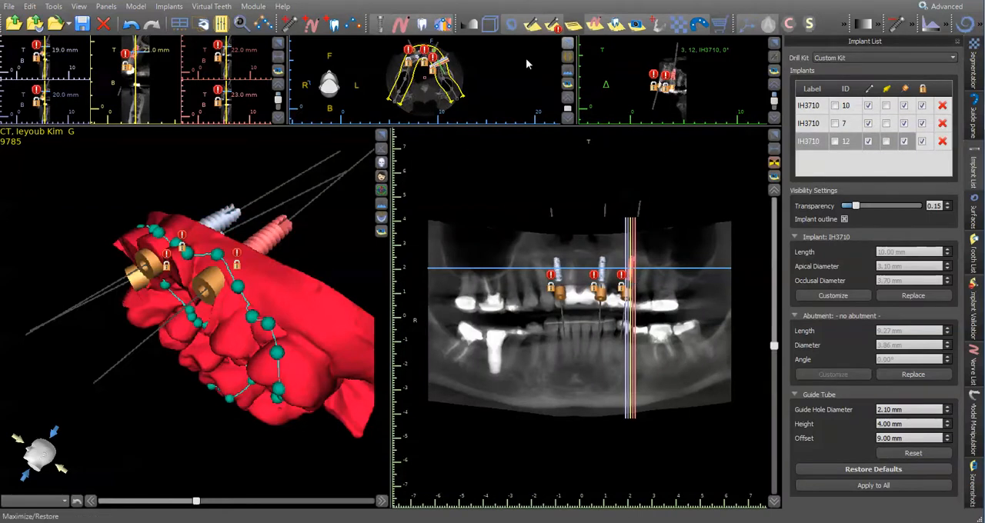
pyautogui.click(278, 43)
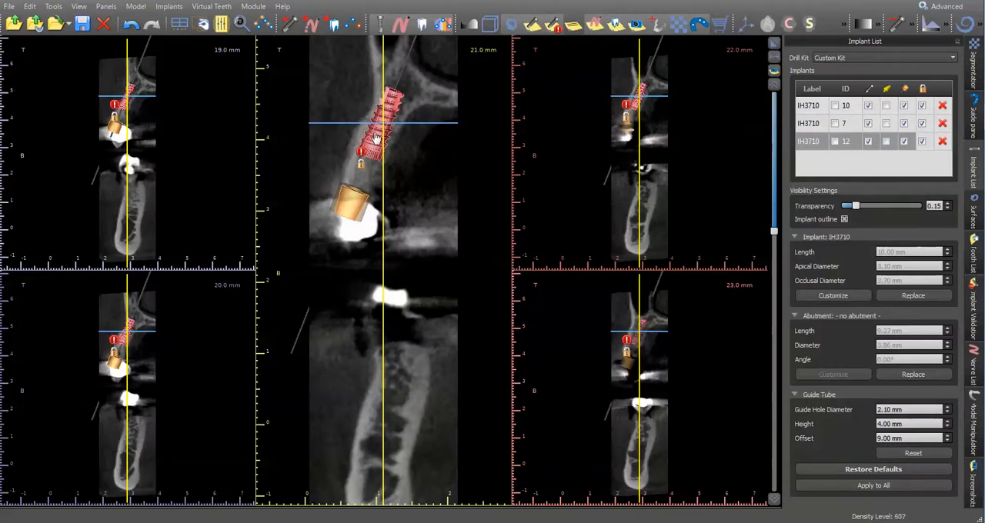
pyautogui.click(922, 142)
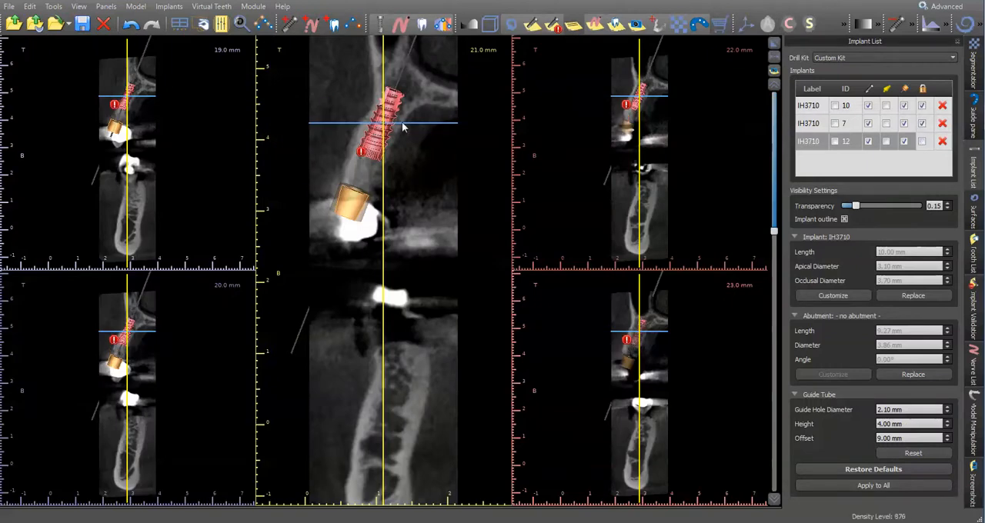
pyautogui.moveTo(423, 125); pyautogui.dragTo(393, 129)
pyautogui.click(772, 44)
# Check implant 12's adjusted placement against the guide curve in the maximized 3D view and lock the implant again.
pyautogui.moveTo(312, 290); pyautogui.dragTo(369, 165, button='right')
pyautogui.click(385, 137)
pyautogui.moveTo(673, 120); pyautogui.dragTo(578, 397, button='right')
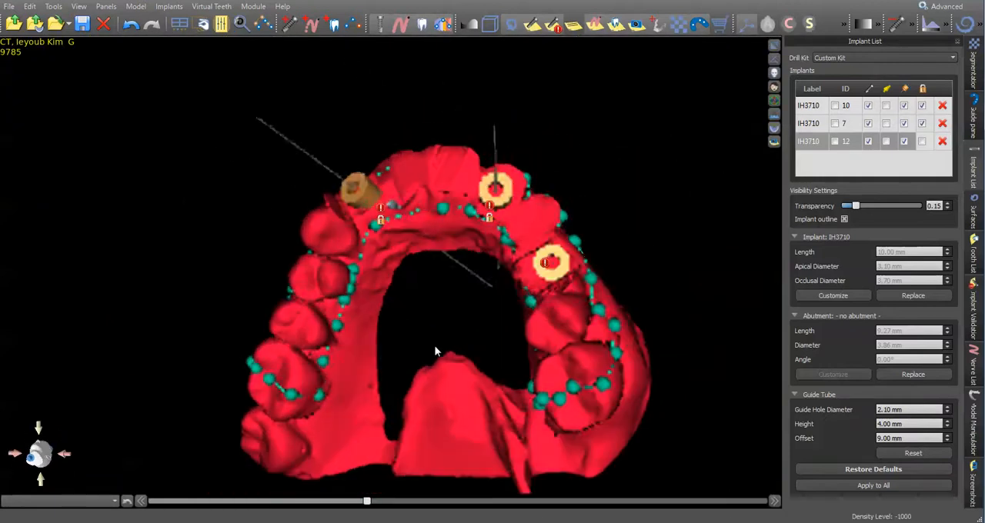
pyautogui.moveTo(411, 292); pyautogui.dragTo(690, 306, button='right')
pyautogui.moveTo(584, 216); pyautogui.dragTo(561, 399, button='right')
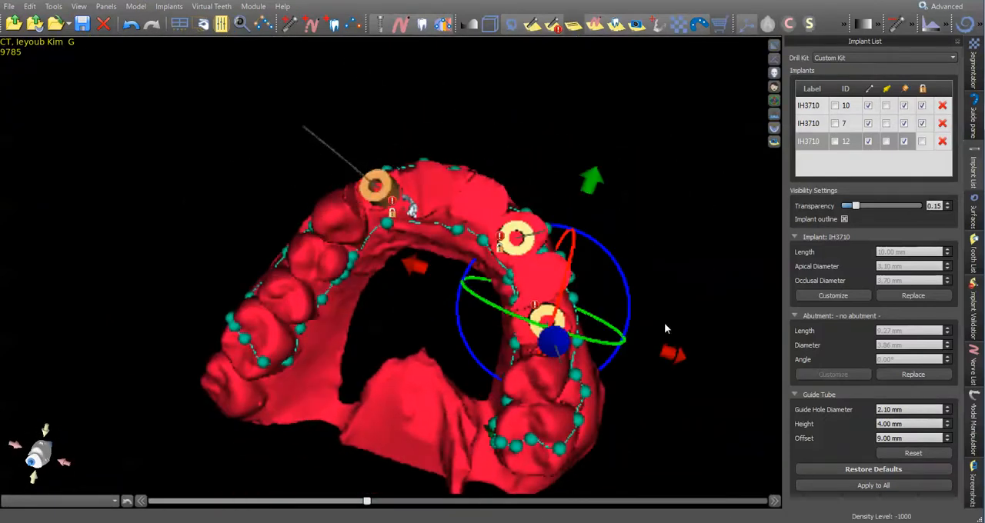
pyautogui.click(922, 141)
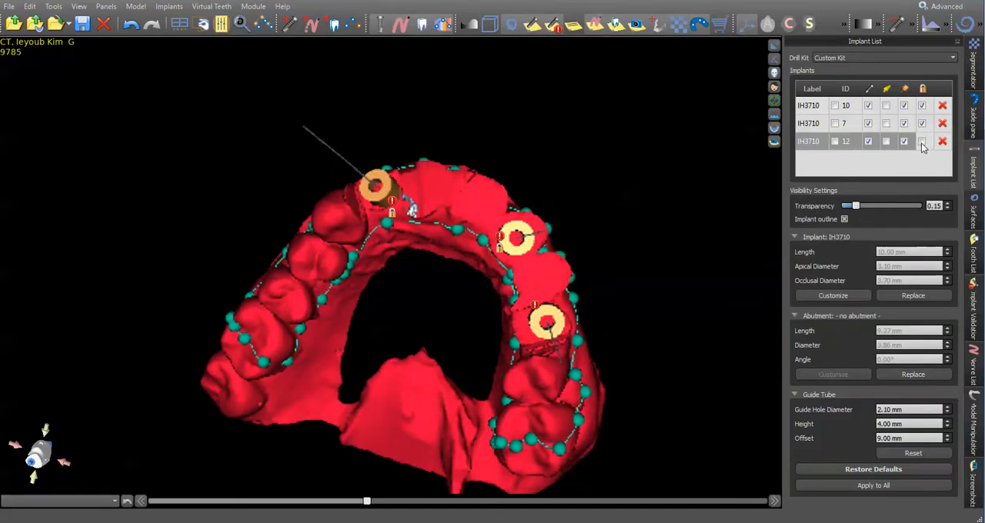
pyautogui.moveTo(622, 241); pyautogui.dragTo(504, 331, button='right')
pyautogui.moveTo(682, 180); pyautogui.dragTo(635, 294, button='right')
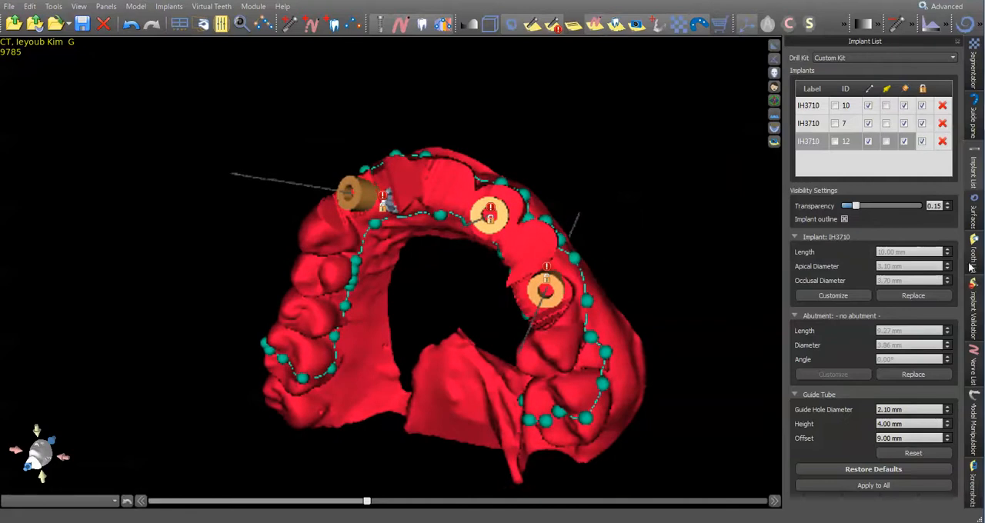
# Create the surgical guide from the outline curve at Normal quality and inspect the generated guide on the model.
pyautogui.click(976, 114)
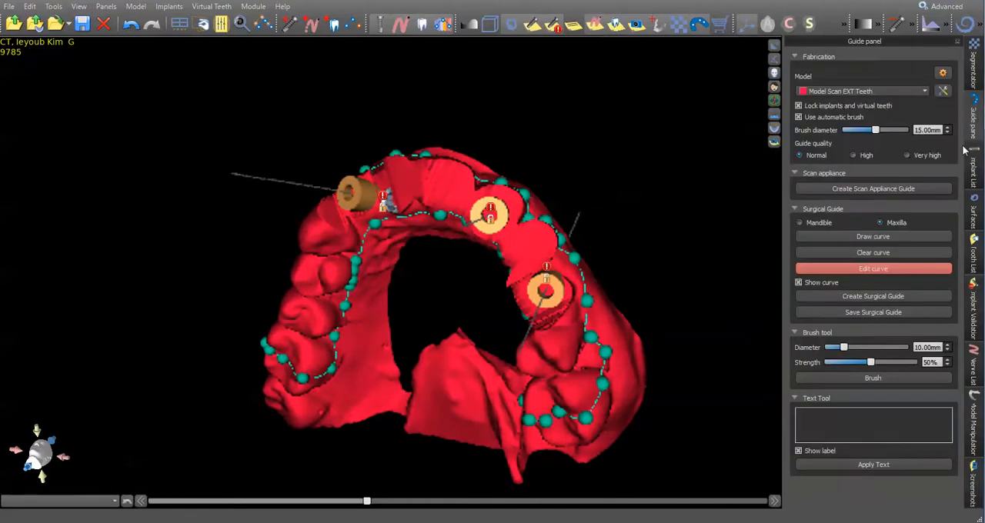
pyautogui.click(876, 296)
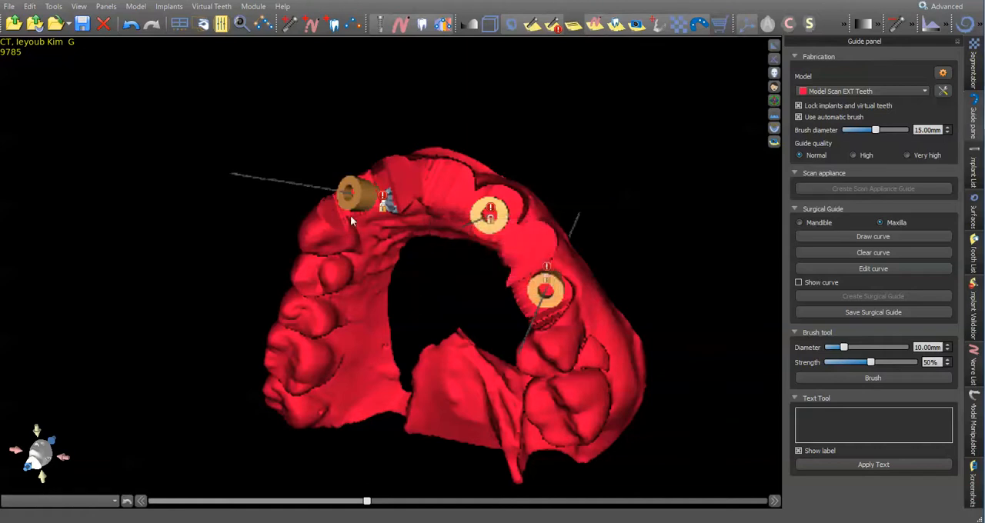
pyautogui.moveTo(456, 320); pyautogui.dragTo(497, 195)
pyautogui.moveTo(664, 308); pyautogui.dragTo(167, 240)
pyautogui.moveTo(482, 216); pyautogui.dragTo(448, 210)
# Add an inspection window to the surgical guide and position it over the posterior teeth behind implant 7.
pyautogui.rightClick(456, 214)
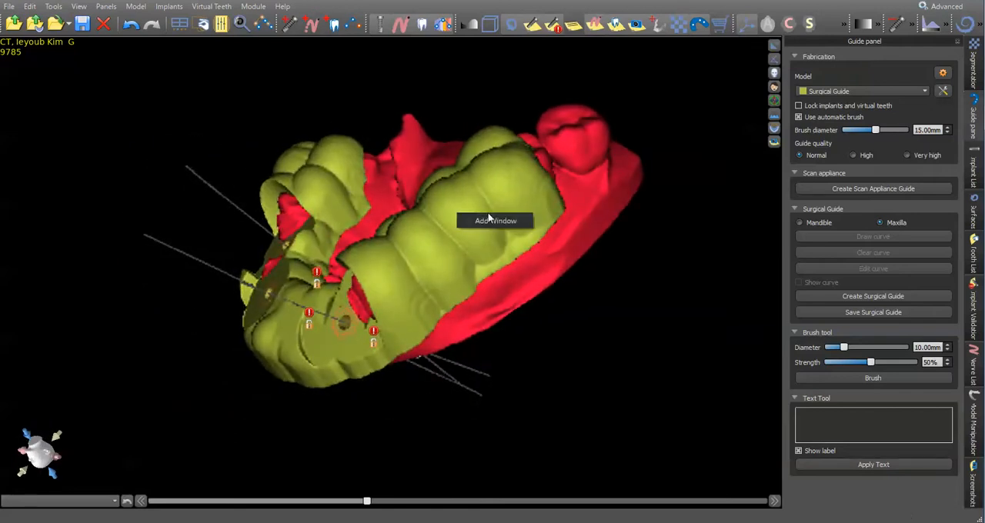
pyautogui.click(490, 221)
pyautogui.moveTo(474, 225); pyautogui.dragTo(467, 262)
pyautogui.moveTo(577, 376); pyautogui.dragTo(695, 384)
pyautogui.moveTo(531, 243); pyautogui.dragTo(508, 235)
pyautogui.moveTo(628, 197); pyautogui.dragTo(534, 175, button='right')
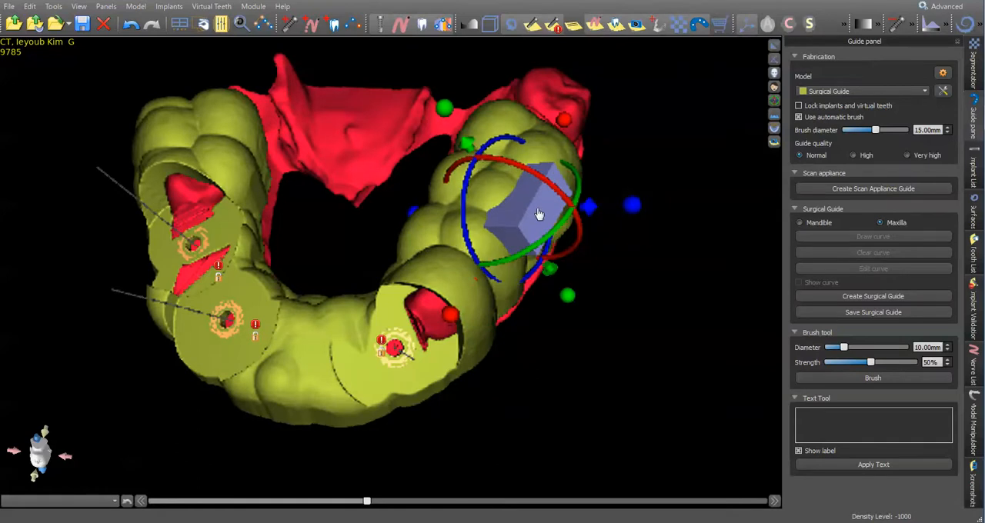
# Remove the window from the surgical guide and inspect the guide from the posterior and front sides.
pyautogui.rightClick(535, 211)
pyautogui.click(568, 217)
pyautogui.moveTo(591, 314); pyautogui.dragTo(394, 231)
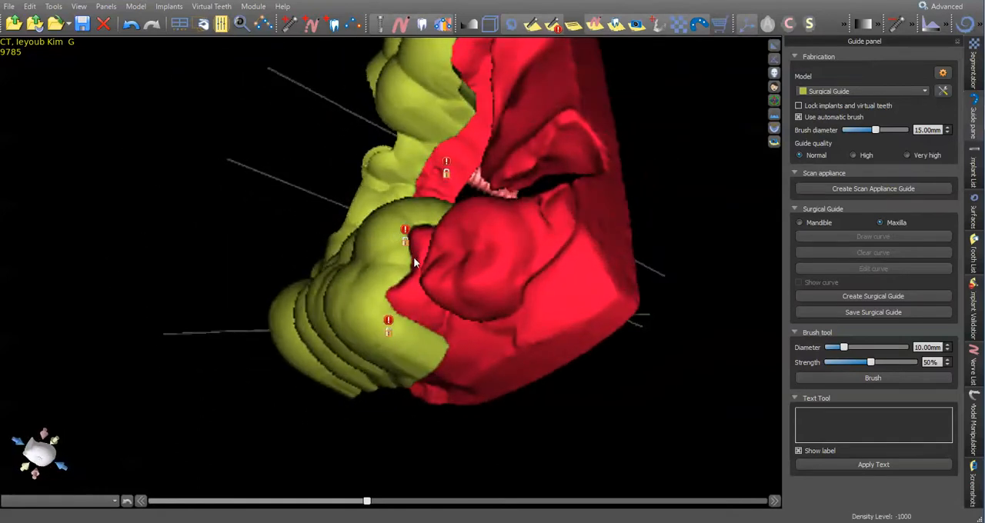
pyautogui.moveTo(426, 366); pyautogui.dragTo(370, 175)
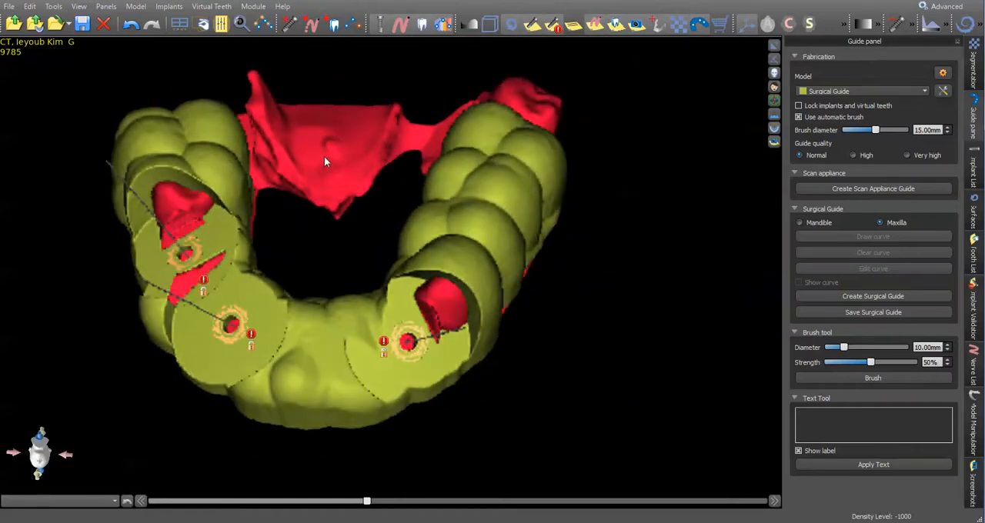